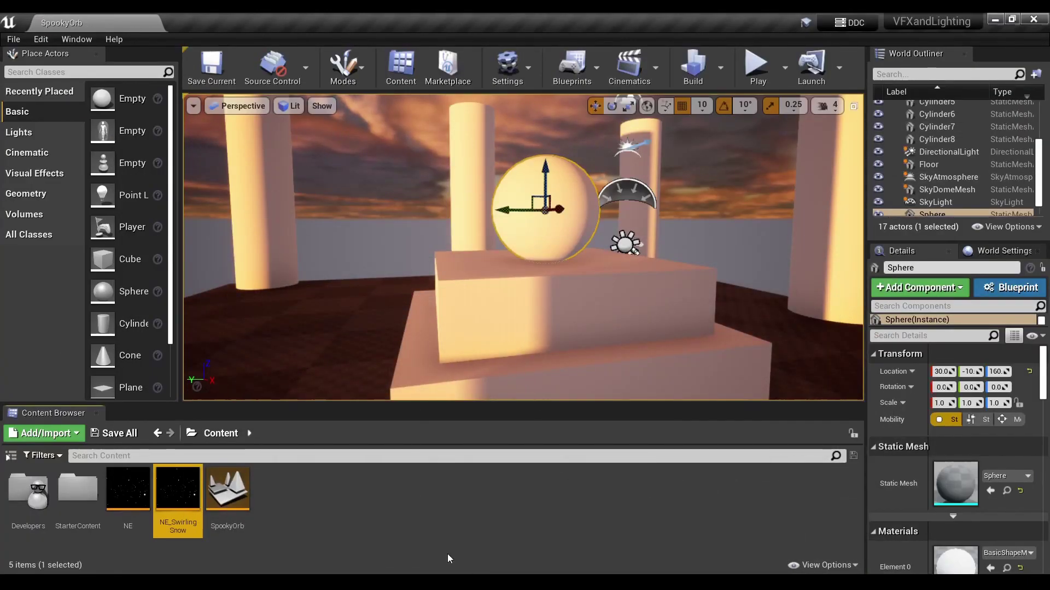
Create a Niagara emitter in the Content folder via FX > Niagara Emitter, using the Hanging Particulates template
right_click(391, 523)
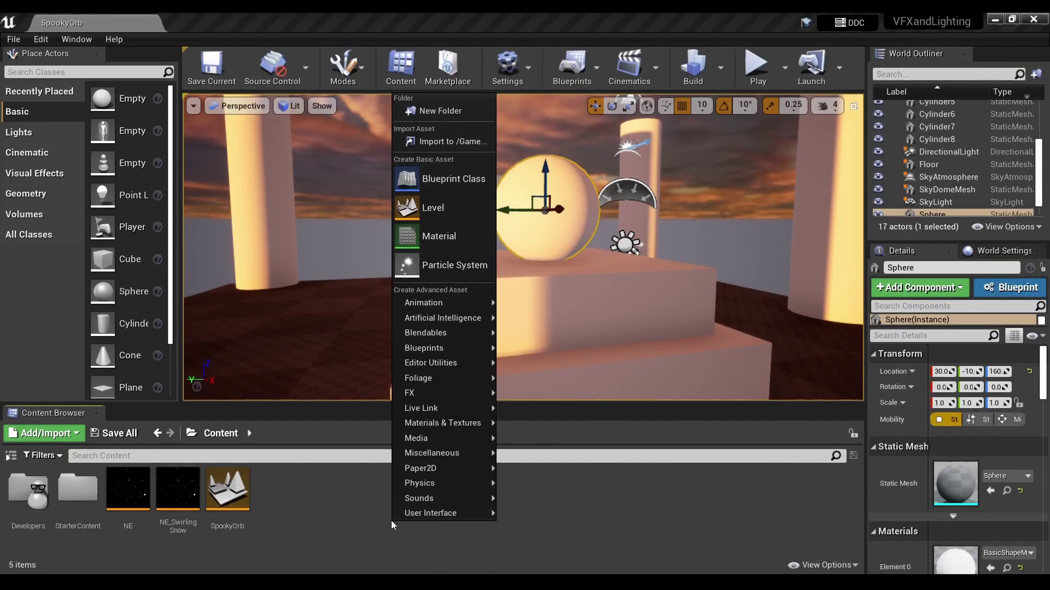
mouse_move(419, 483)
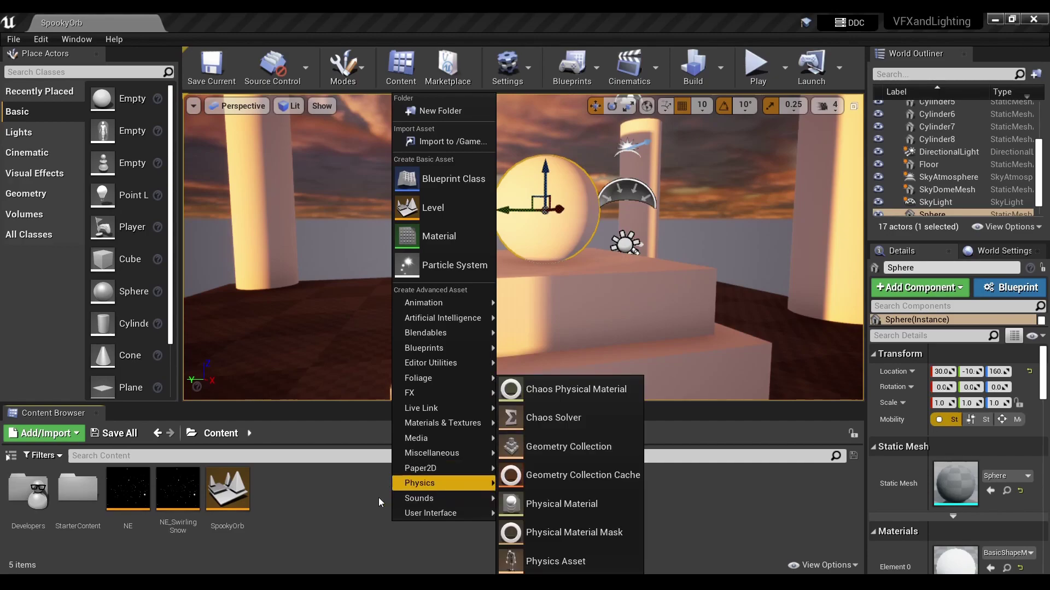
mouse_move(482, 392)
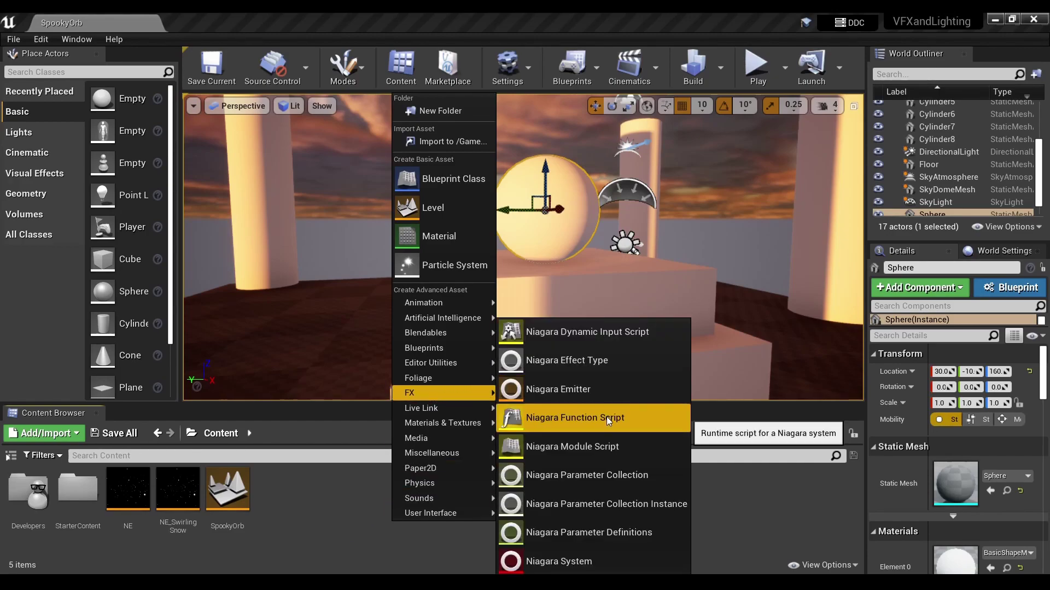
left_click(594, 392)
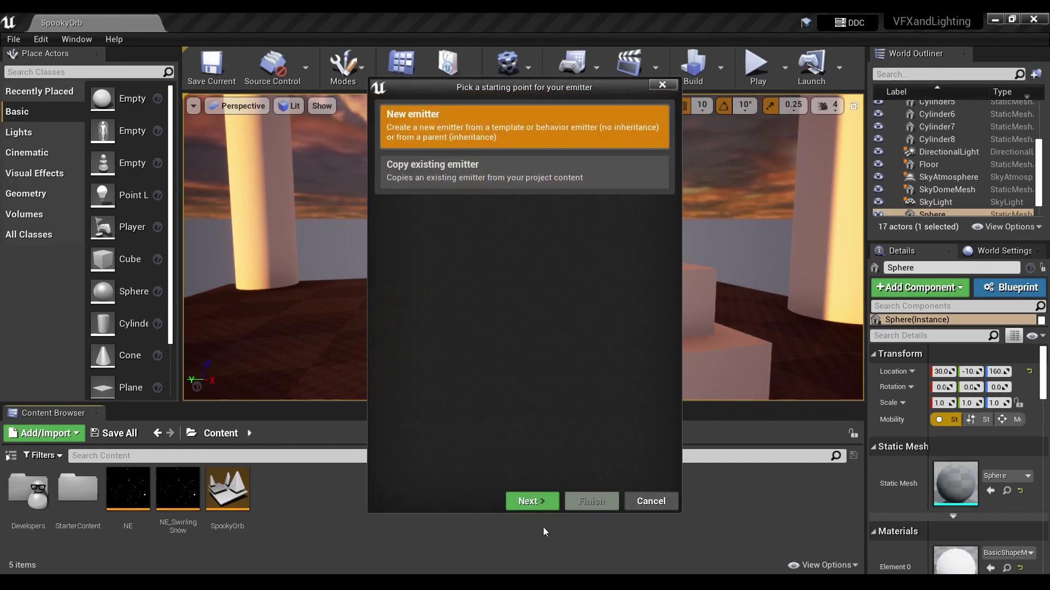
left_click(543, 506)
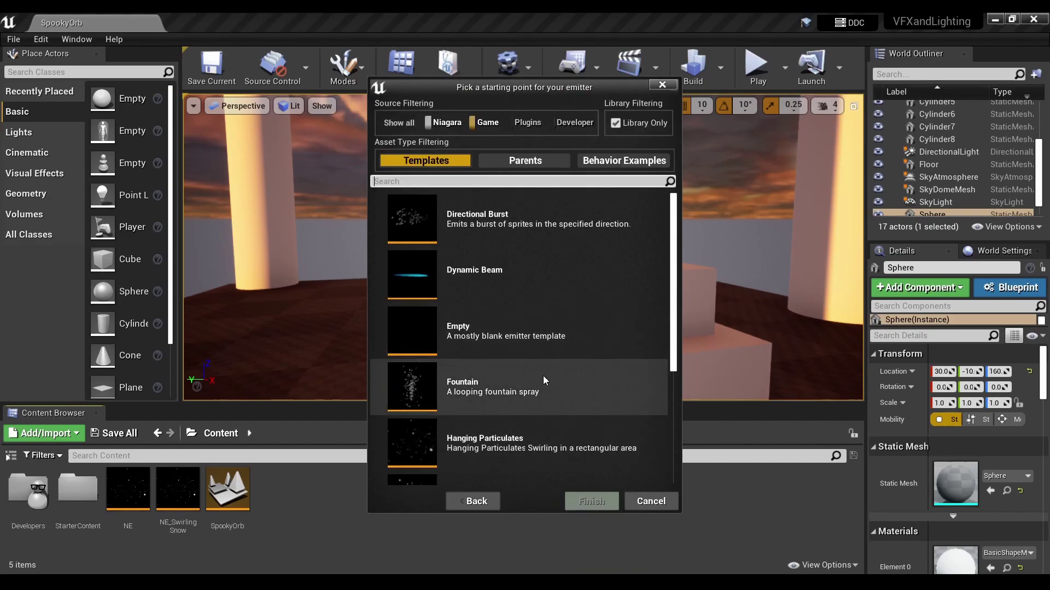
scroll(550, 389, "down", 2)
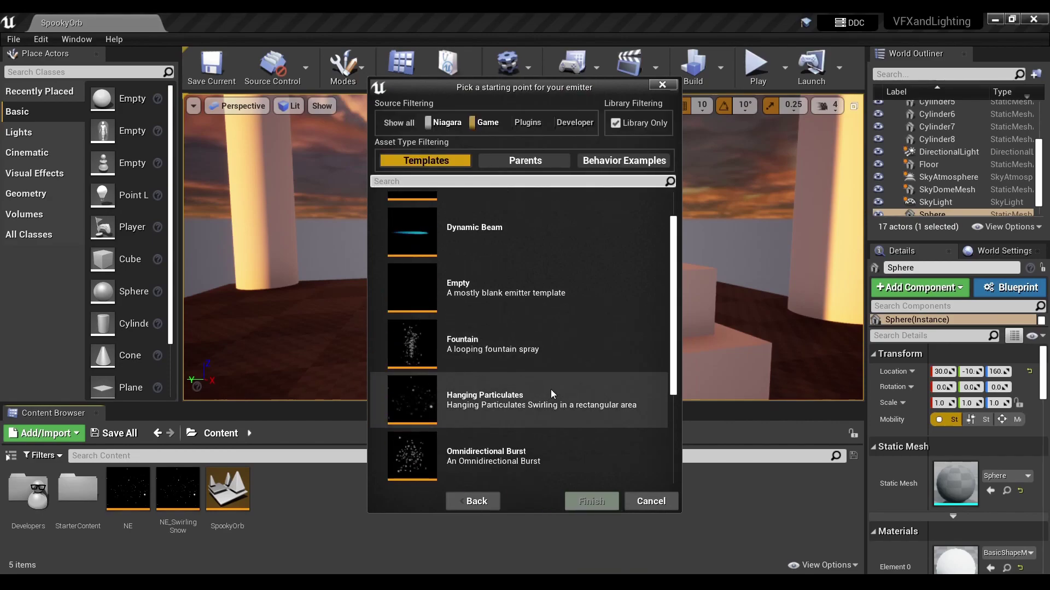
left_click(520, 405)
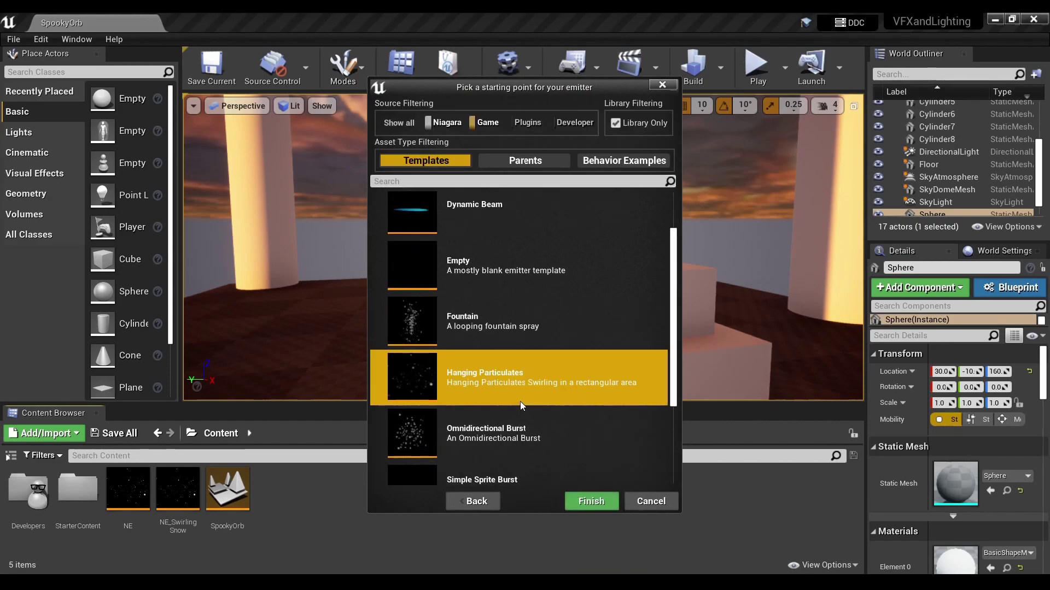
left_click(596, 507)
Rename the new emitter asset to NE_ParticlesAcrossField
key("BackSpace")
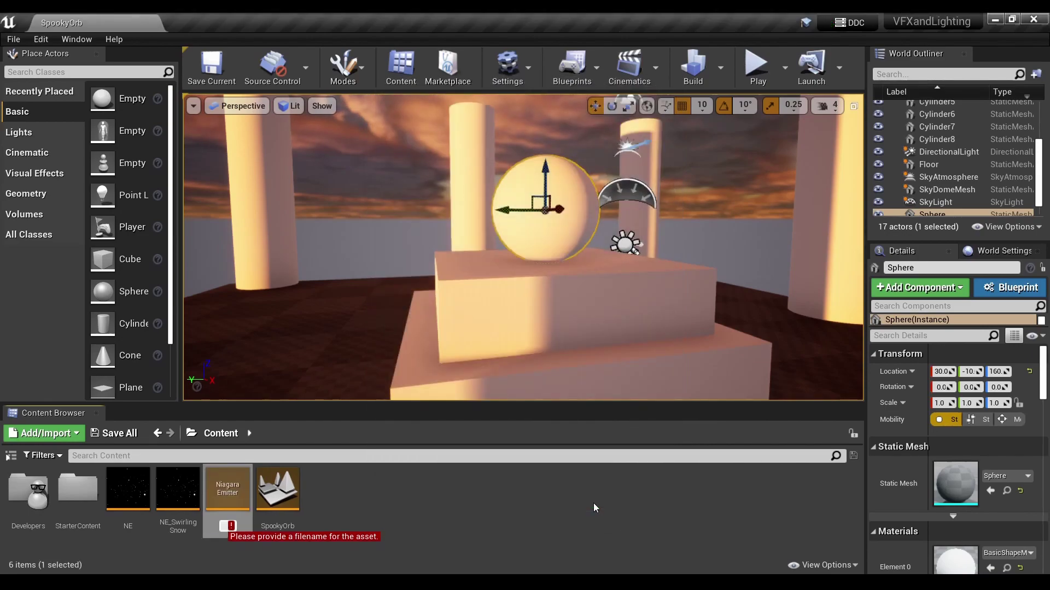
type("Ne")
key("BackSpace")
type("E")
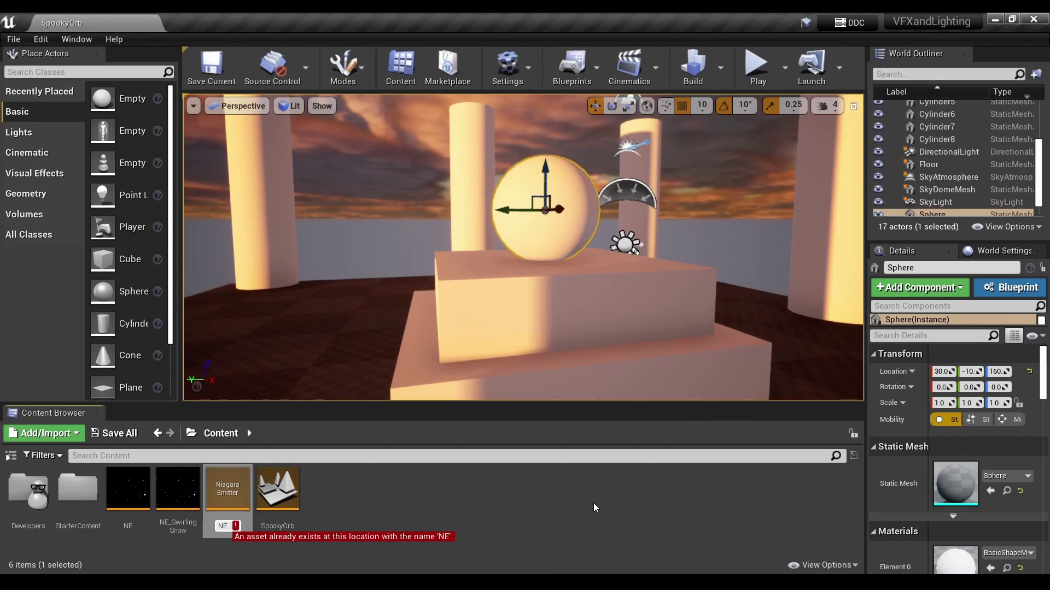
type("_")
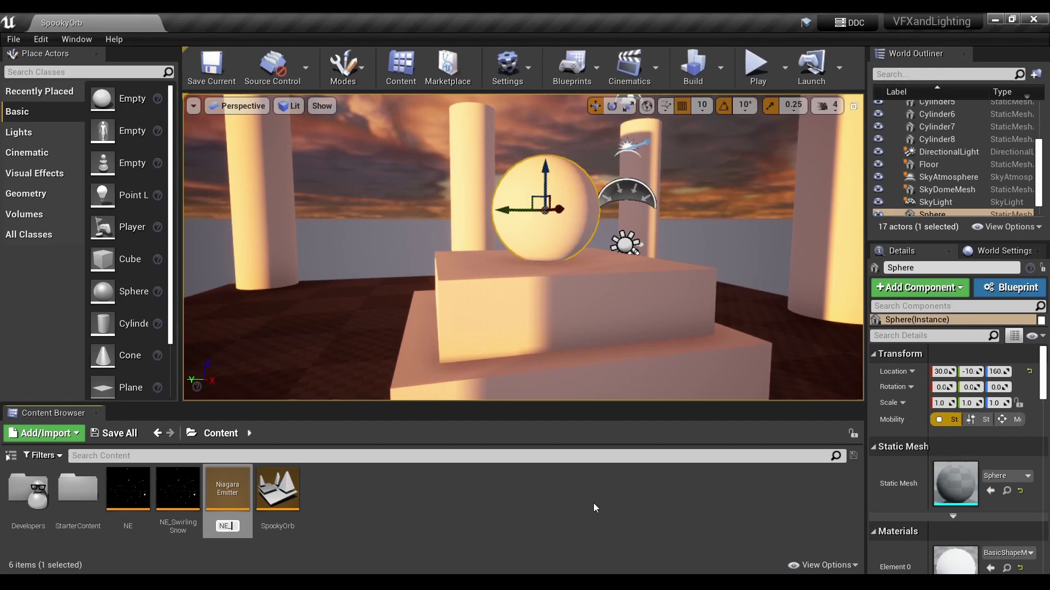
type("ParticlesA")
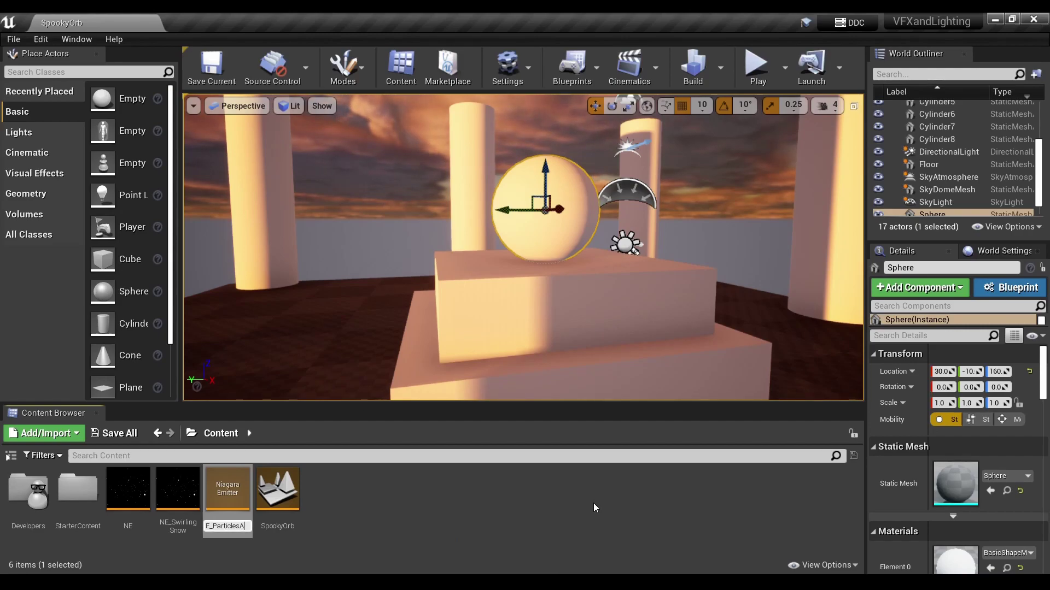
type("crossField")
key("Return")
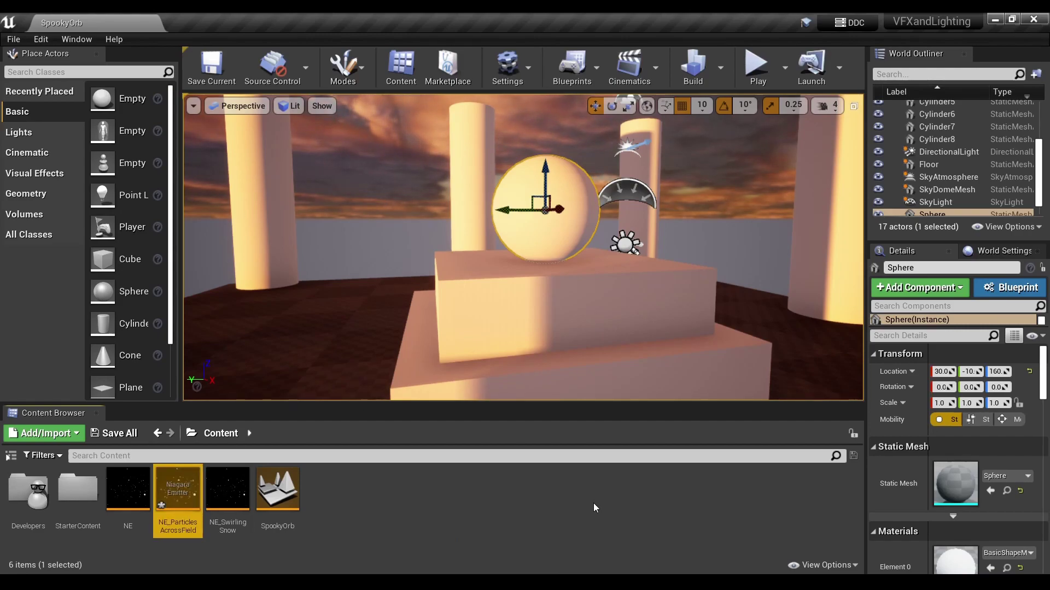
Open NE_ParticlesAcrossField in the Niagara emitter editor and zoom into its stack
double_click(158, 508)
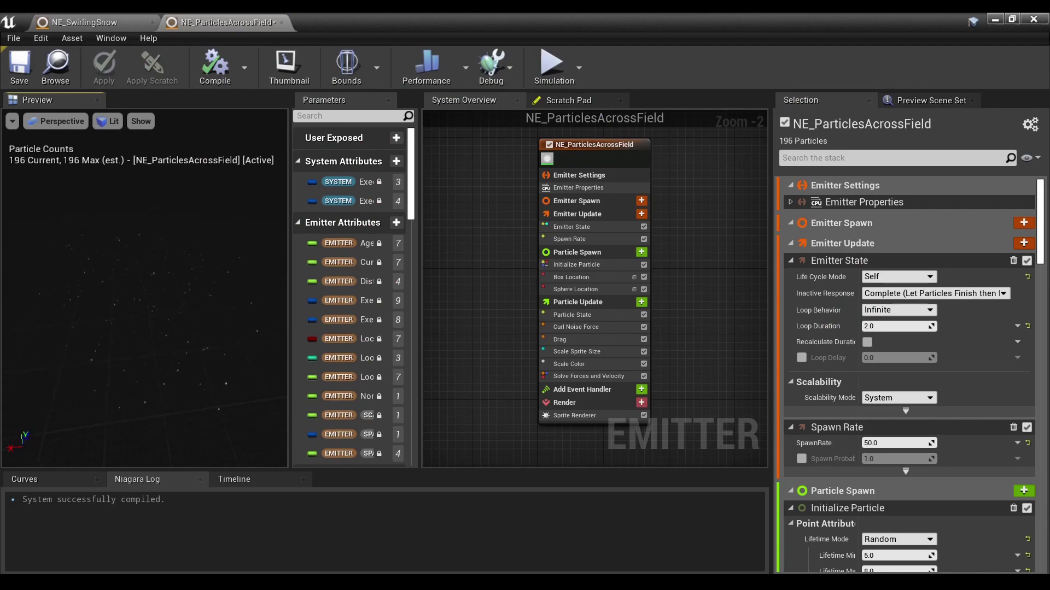
scroll(179, 313, "up", 3)
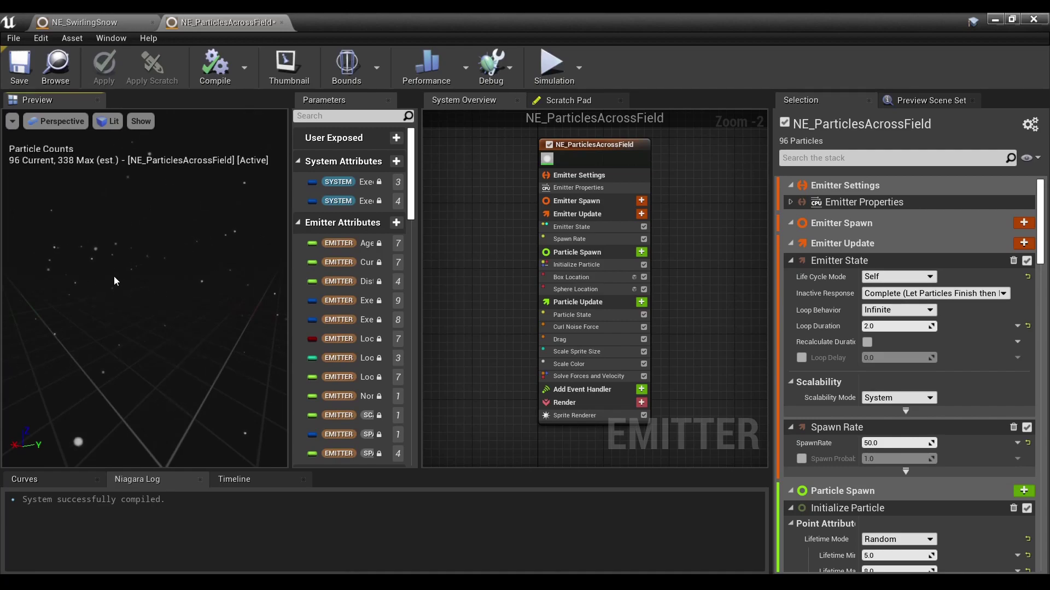
scroll(513, 333, "up", 2)
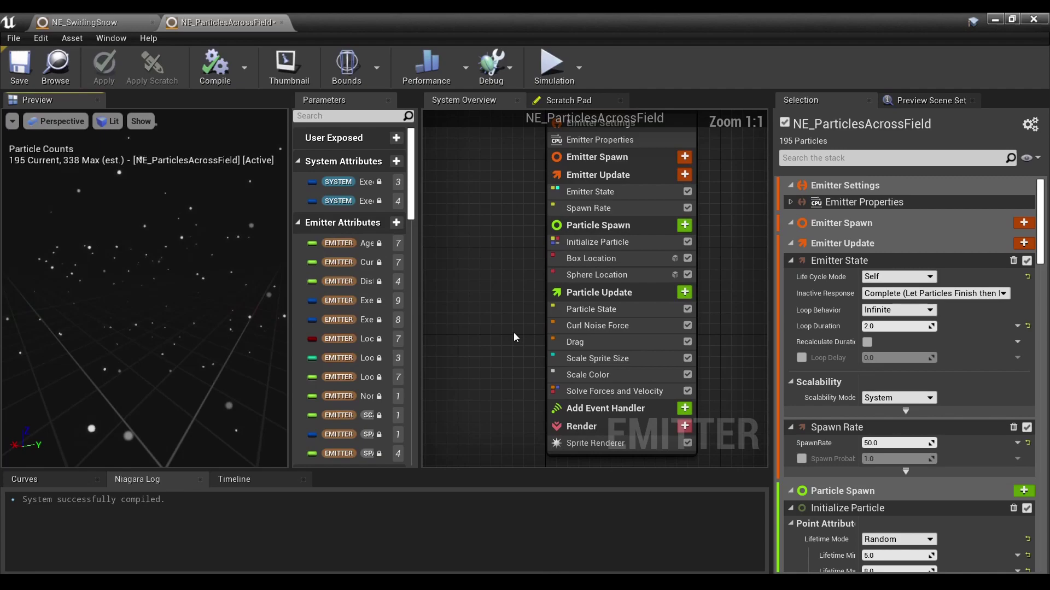
Toggle the Curl Noise Force module off and back on to compare particle motion
left_click(589, 327)
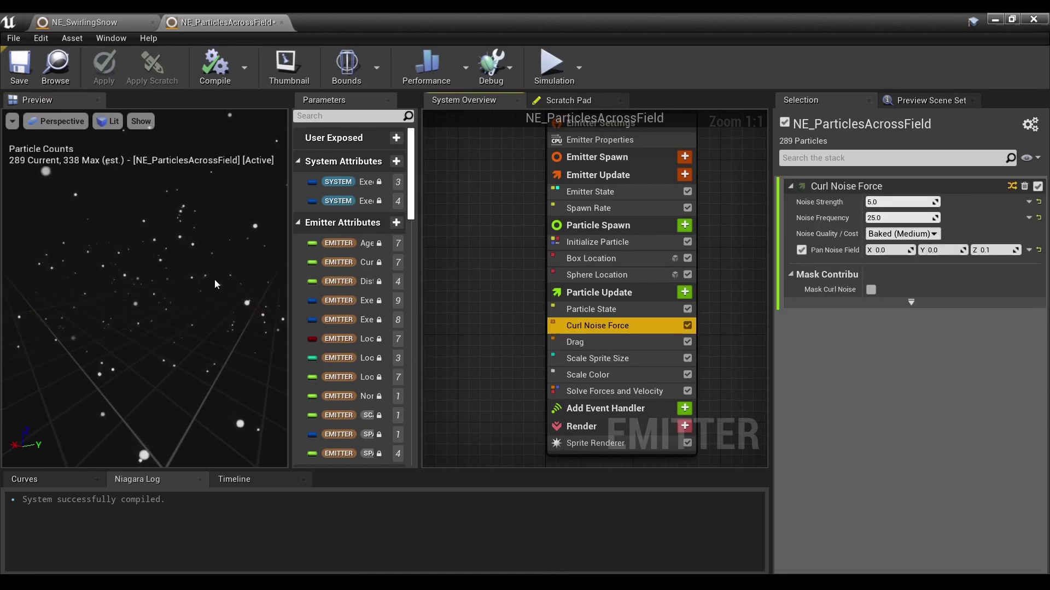
left_click(688, 326)
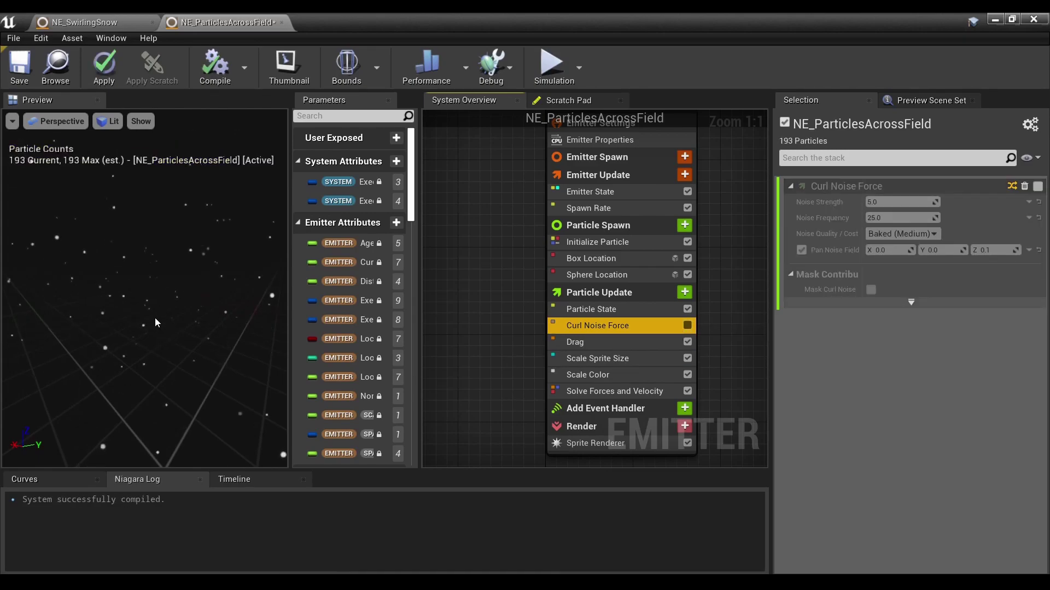
left_click(688, 325)
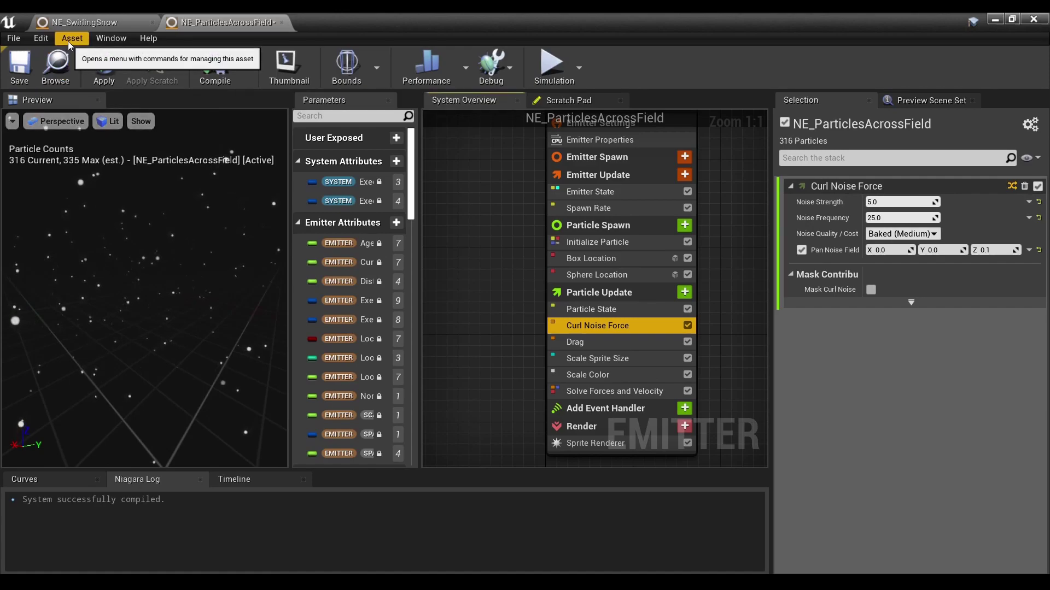
left_click(107, 39)
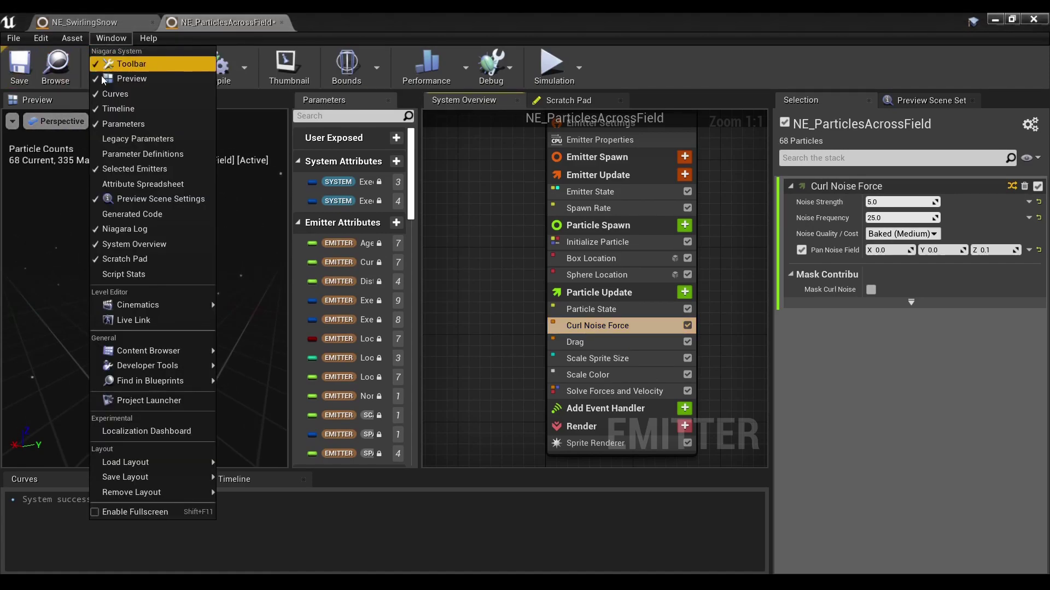
left_click(80, 257)
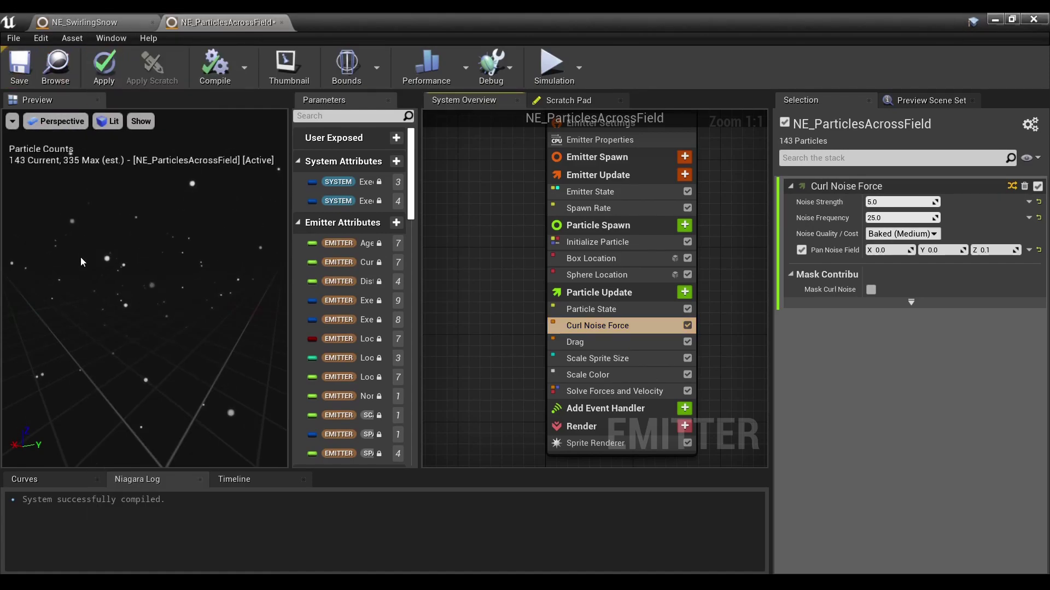
left_click(113, 35)
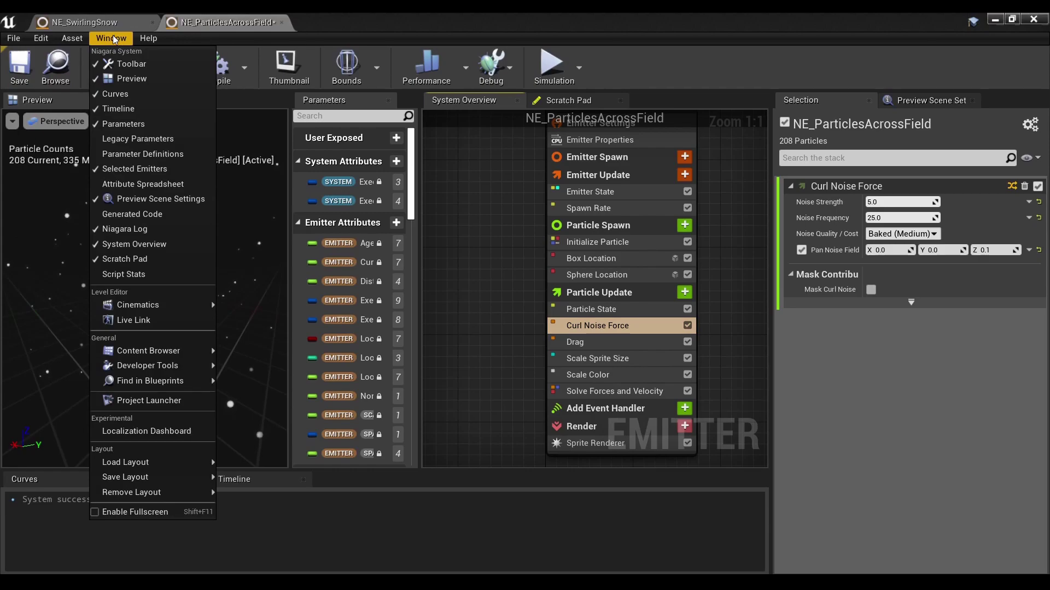
left_click(140, 199)
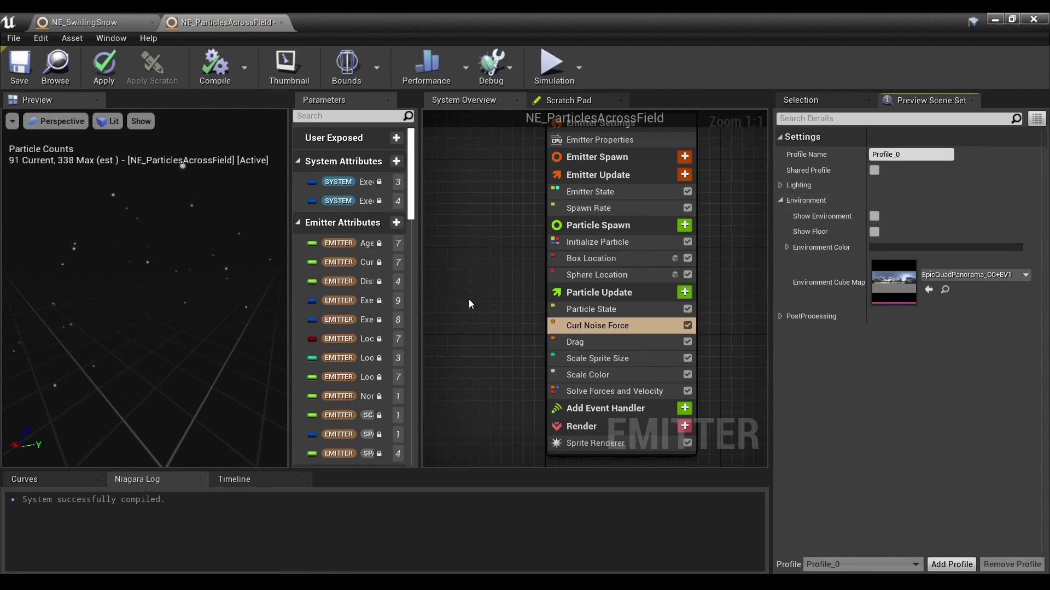
left_click(822, 100)
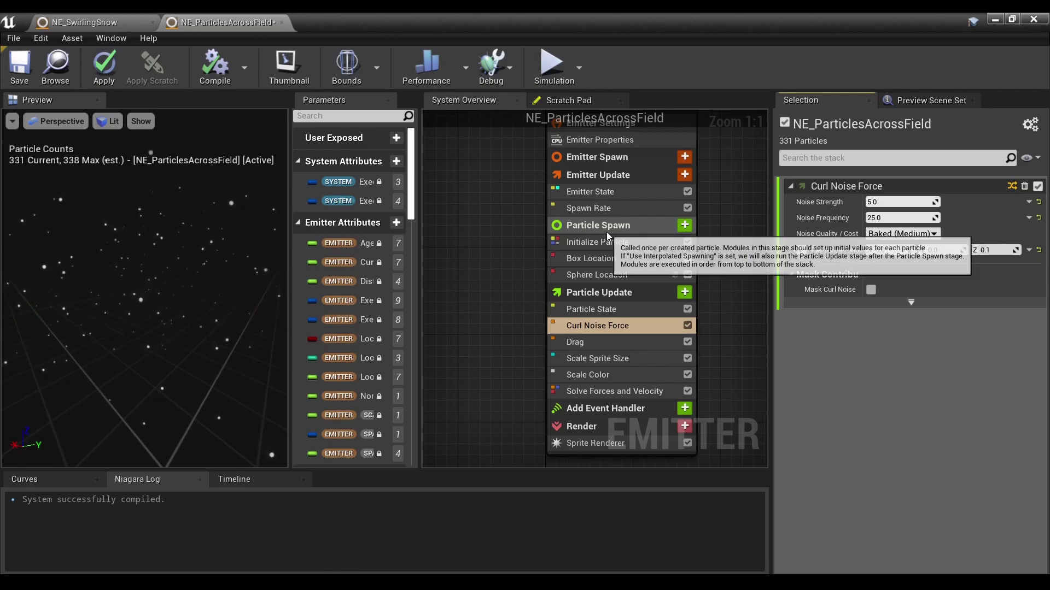
Add an Add Velocity module to Particle Spawn with Velocity X 200 in Local space, watching the drift
left_click(681, 229)
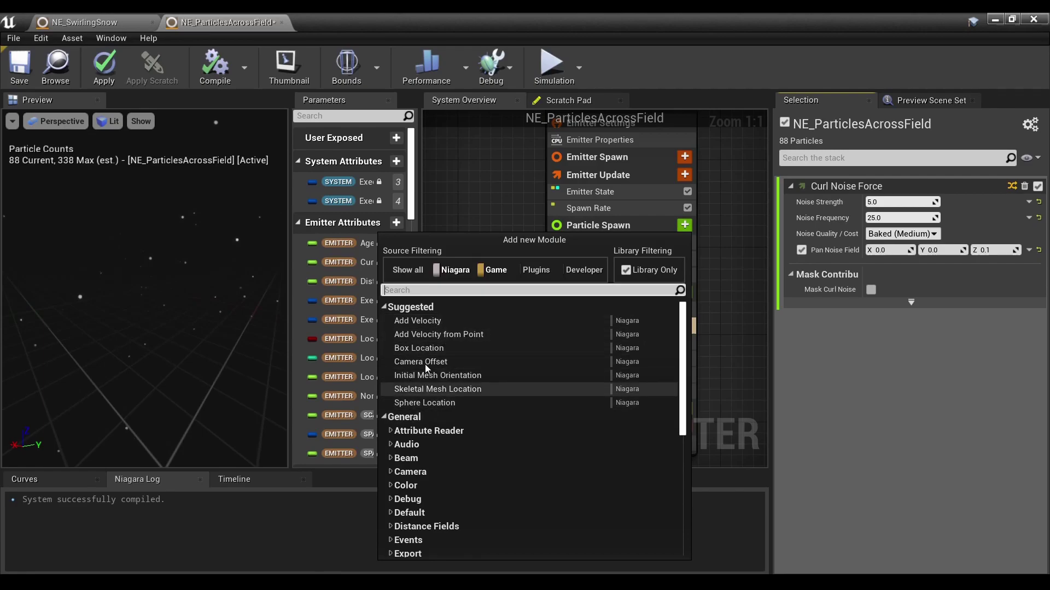
left_click(417, 321)
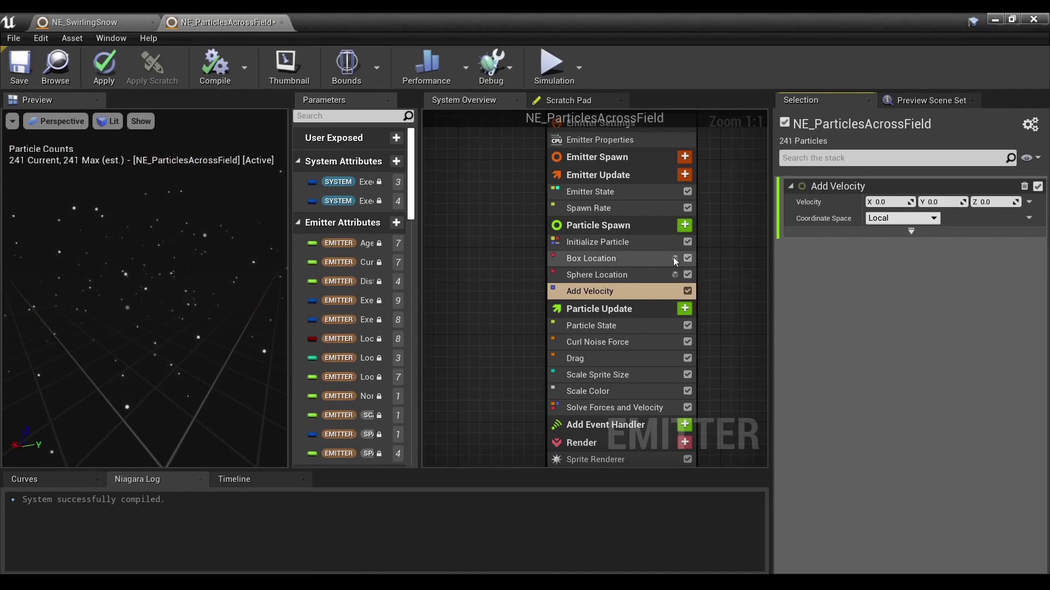
left_click(887, 202)
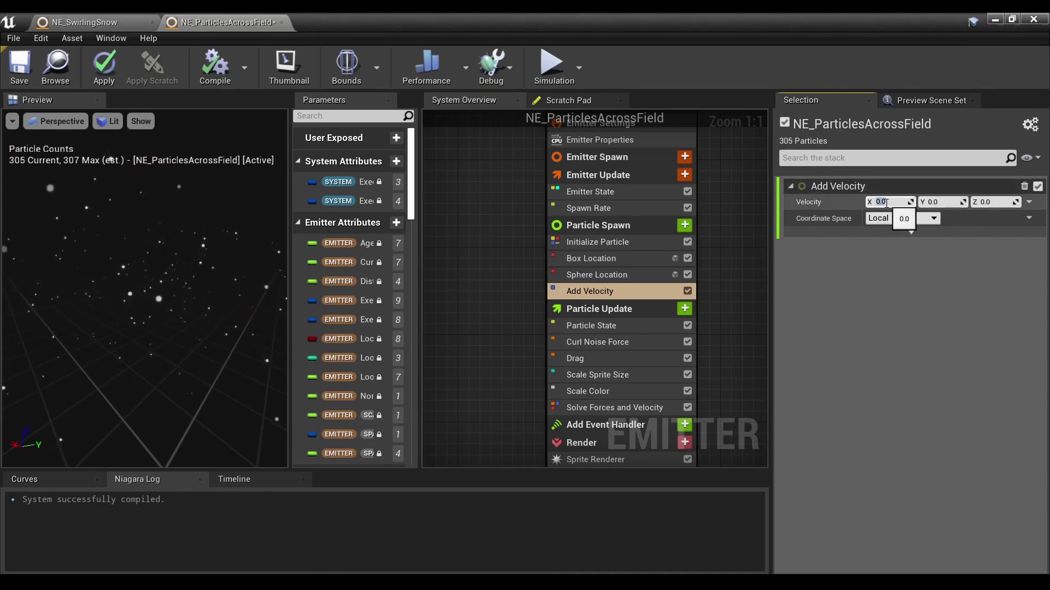
type("20")
key("Return")
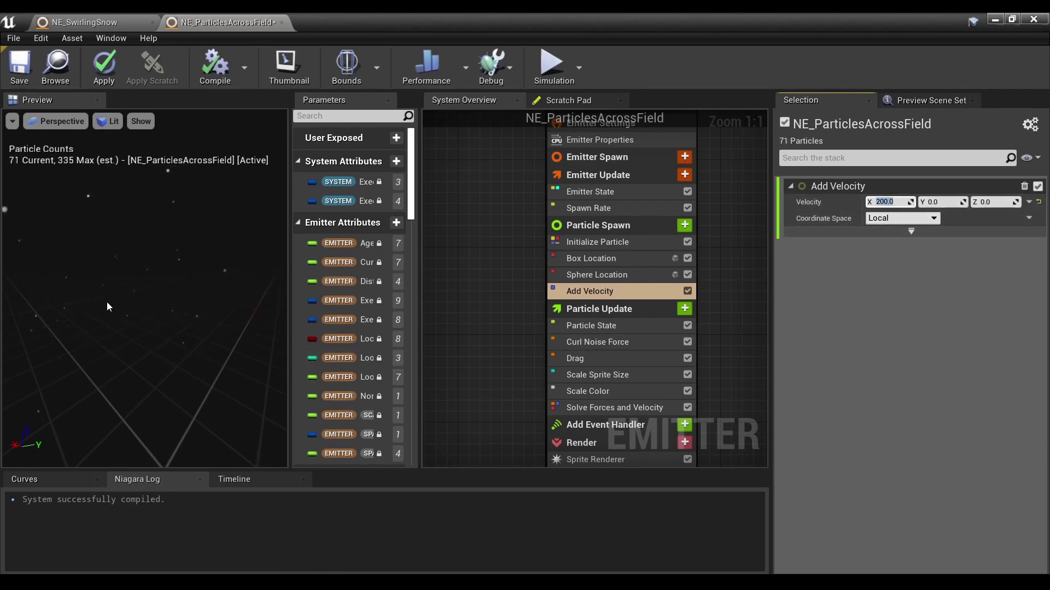
scroll(108, 300, "down", 2)
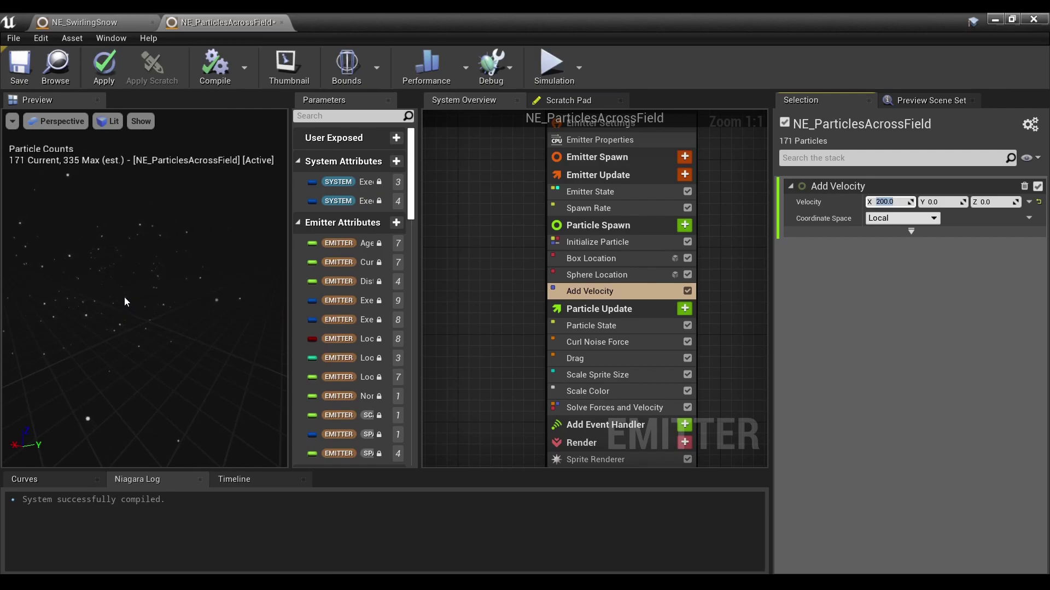
left_click_drag(107, 300, 39, 363)
left_click_drag(152, 314, 127, 330)
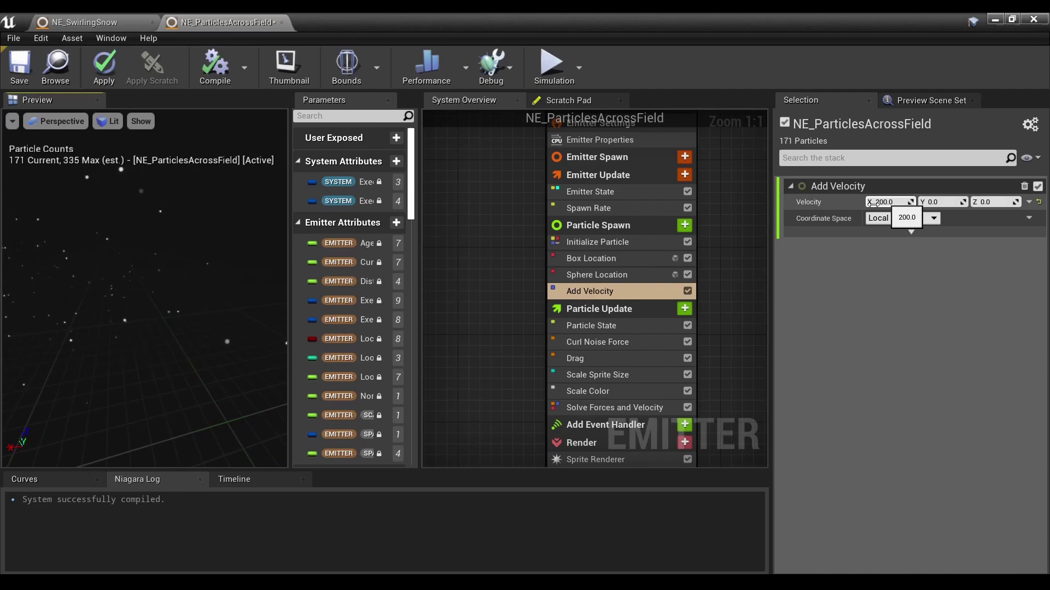
left_click_drag(184, 284, 161, 271)
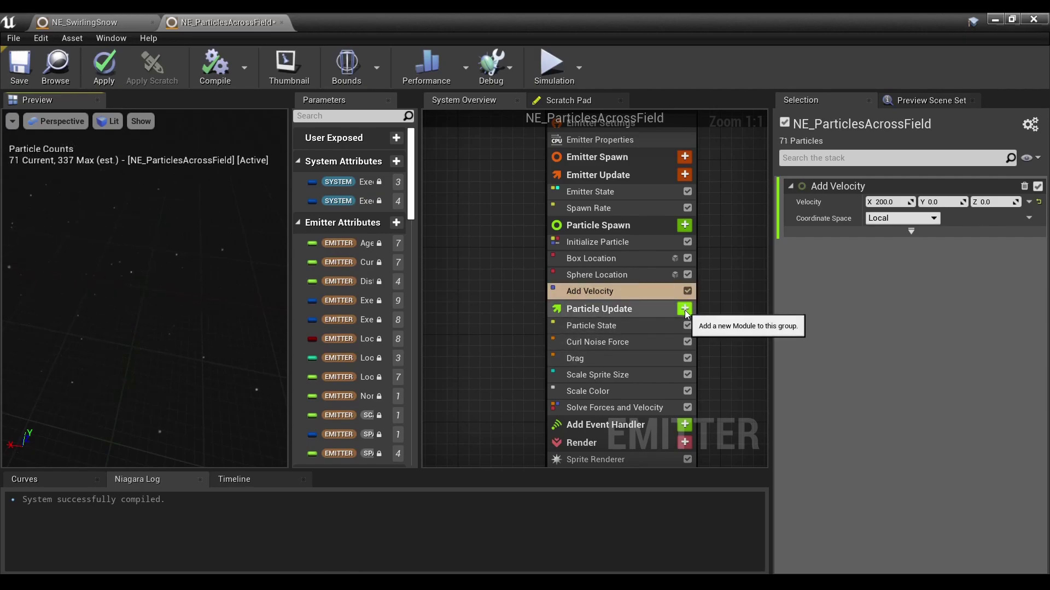
Add Vortex Velocity to Particle Update and move it before Solve Forces and Velocity
left_click(627, 311)
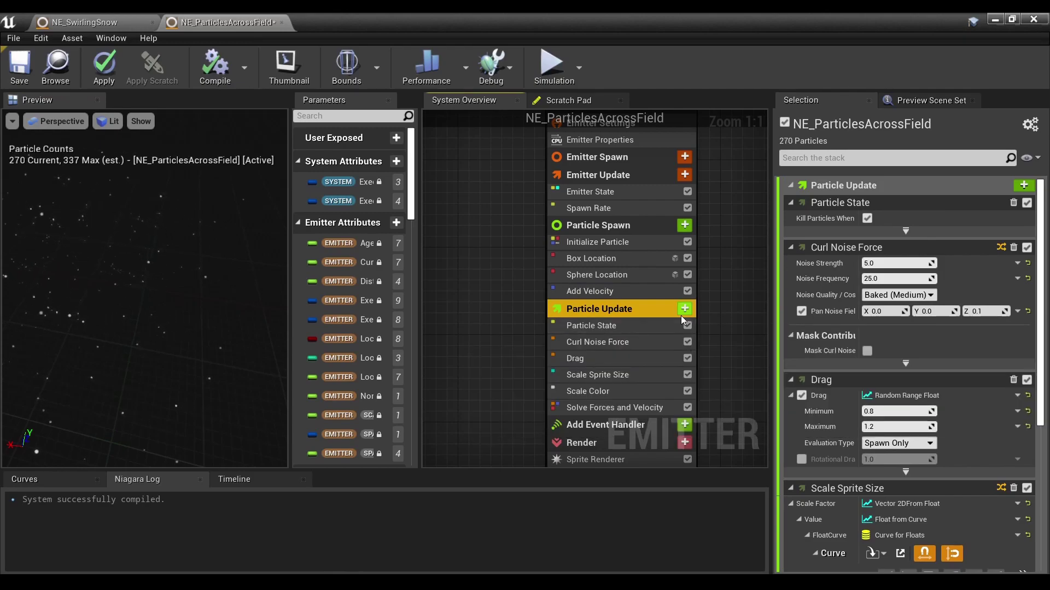
left_click(684, 309)
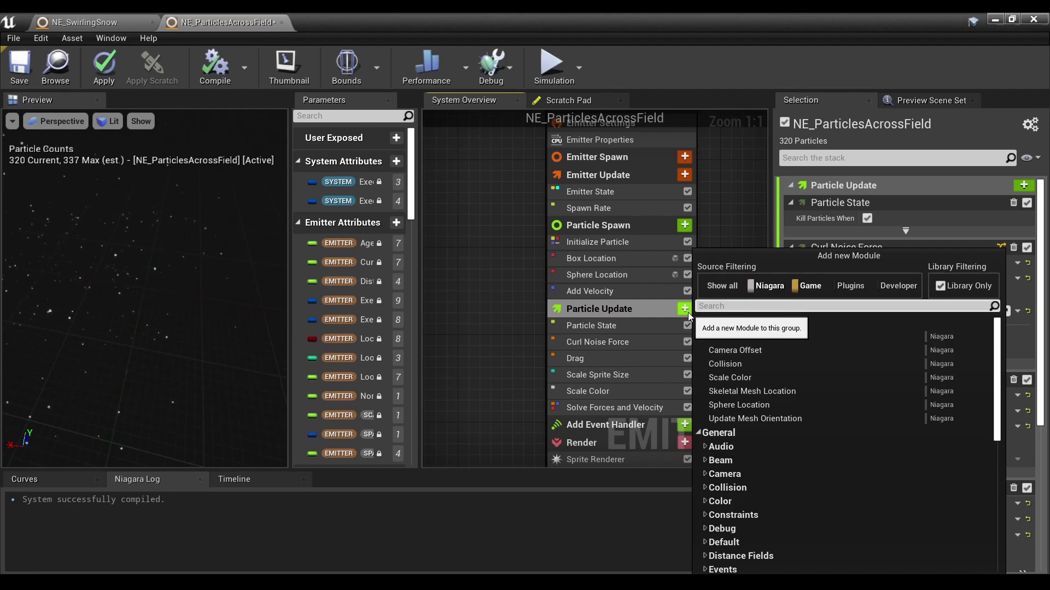
type("vort")
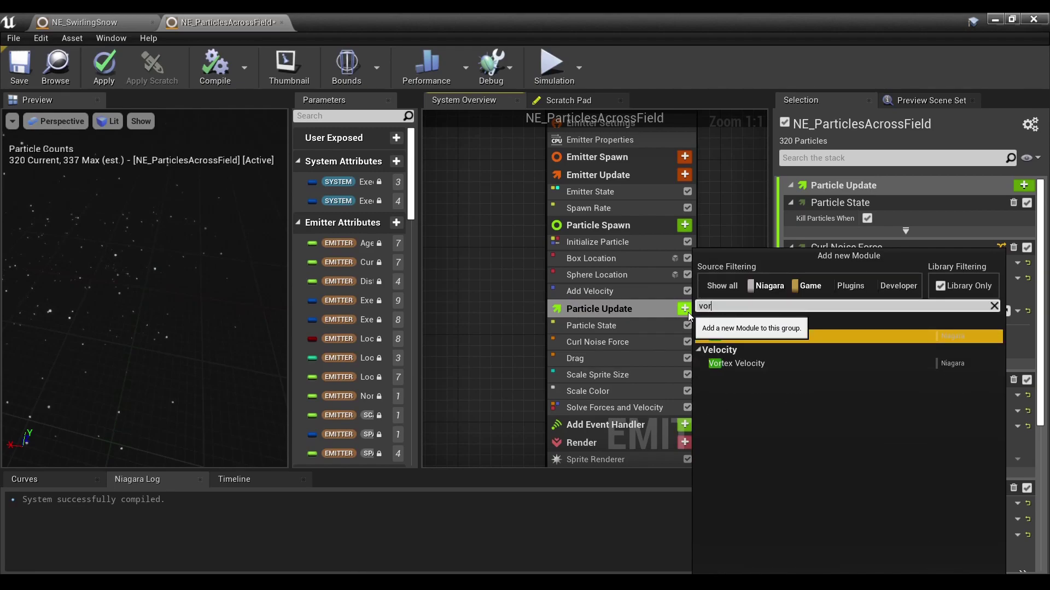
key("BackSpace")
key("BackSpace")
key("BackSpace")
type("veloci")
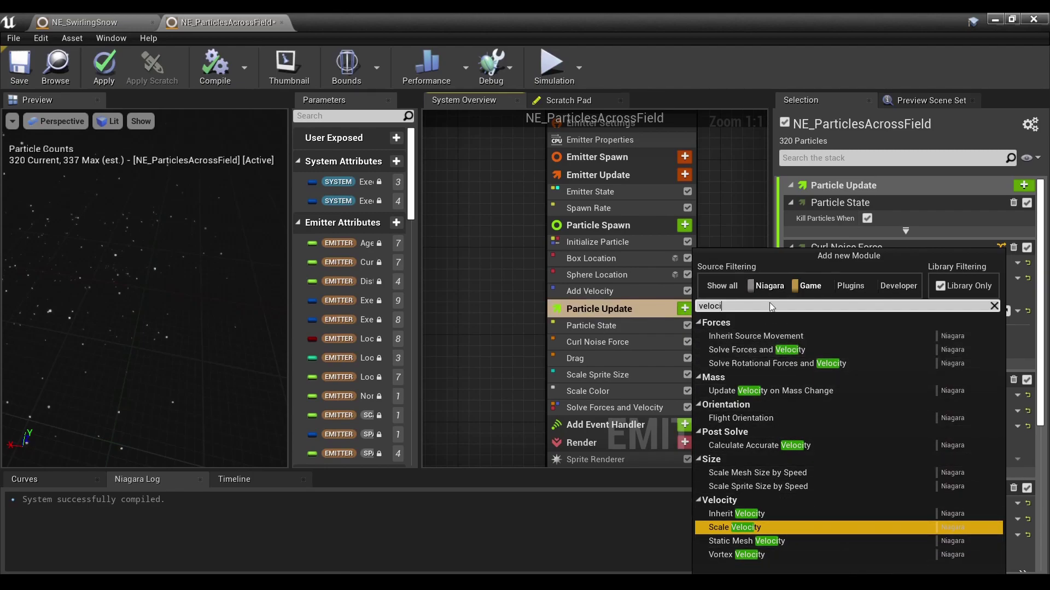
left_click(729, 554)
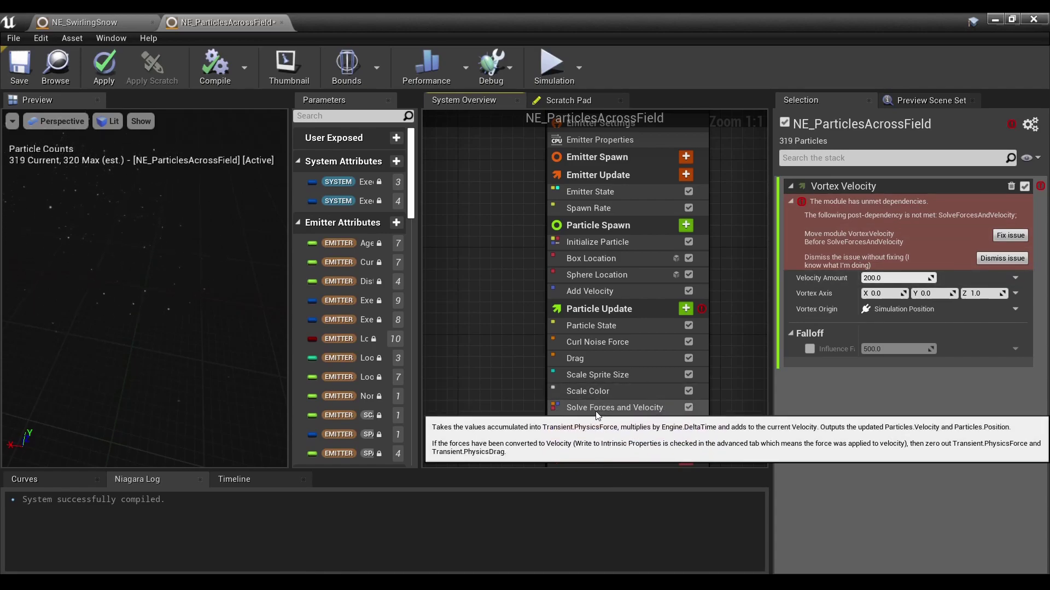
left_click(1011, 234)
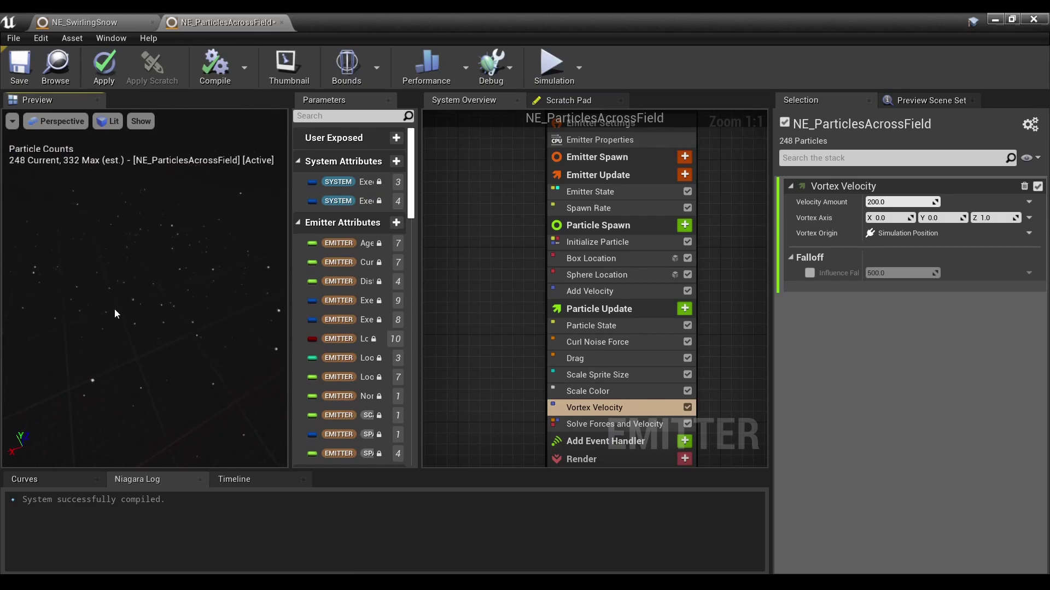
Disable the Add Velocity module in Particle Spawn so only the vortex moves the particles
left_click_drag(136, 323, 142, 298)
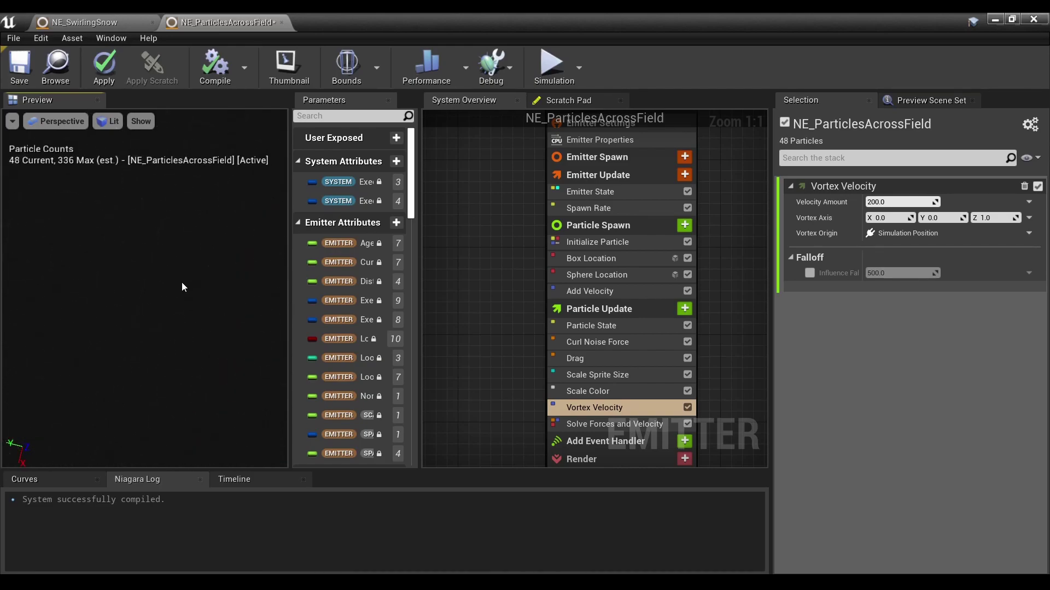
left_click(687, 291)
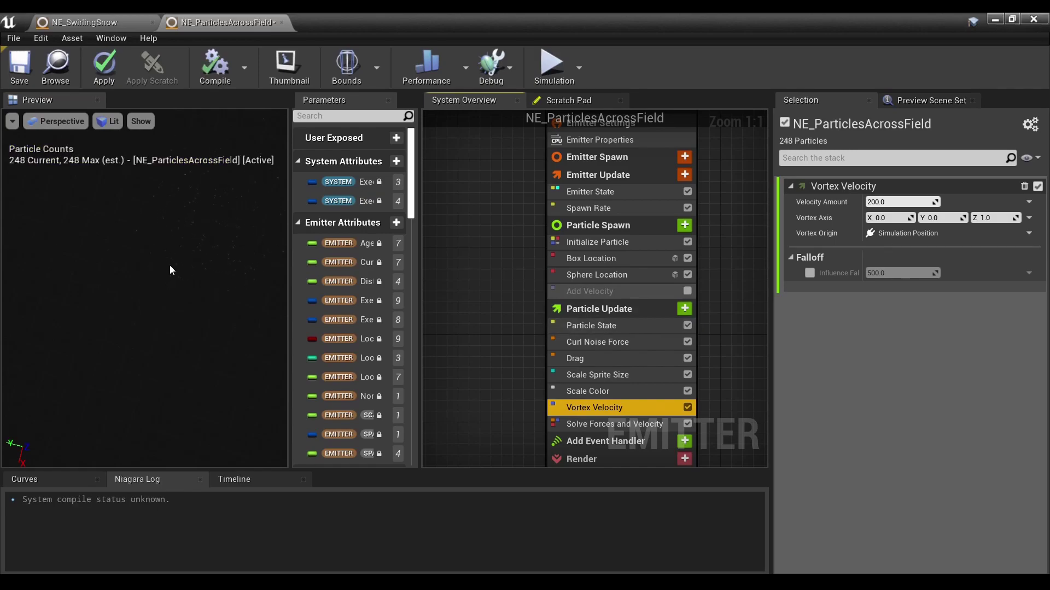
left_click(203, 266)
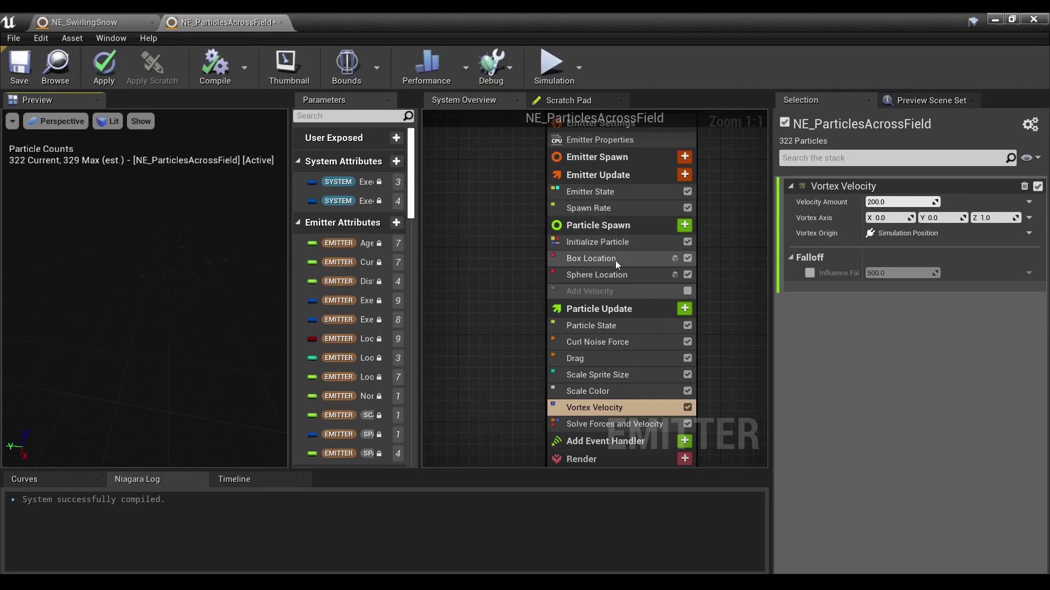
Set Initialize Particle's uniform sprite size to a random range of 5.0 to 8.0
left_click(611, 243)
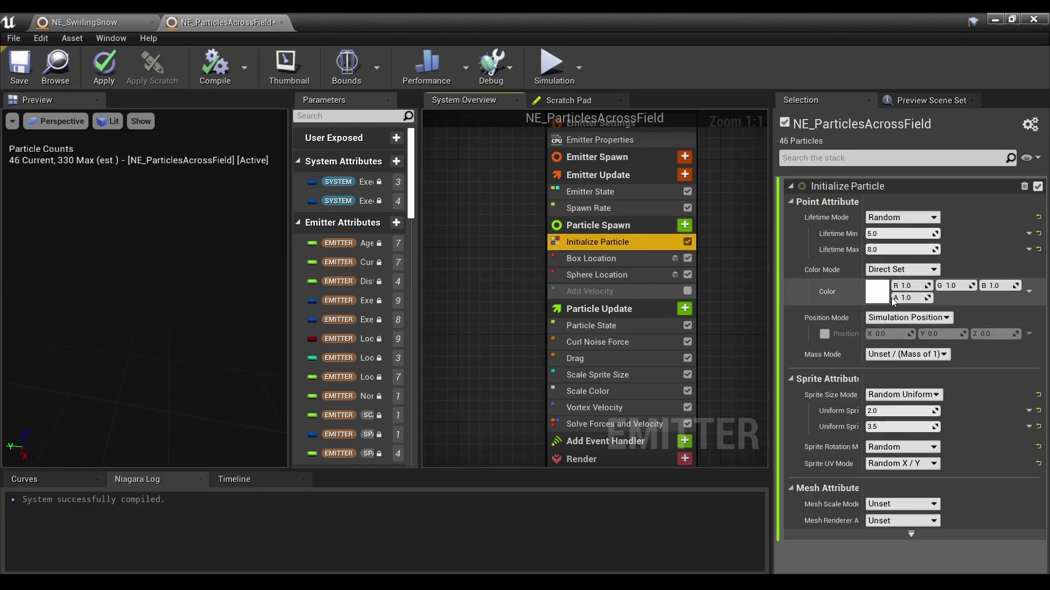
left_click(897, 411)
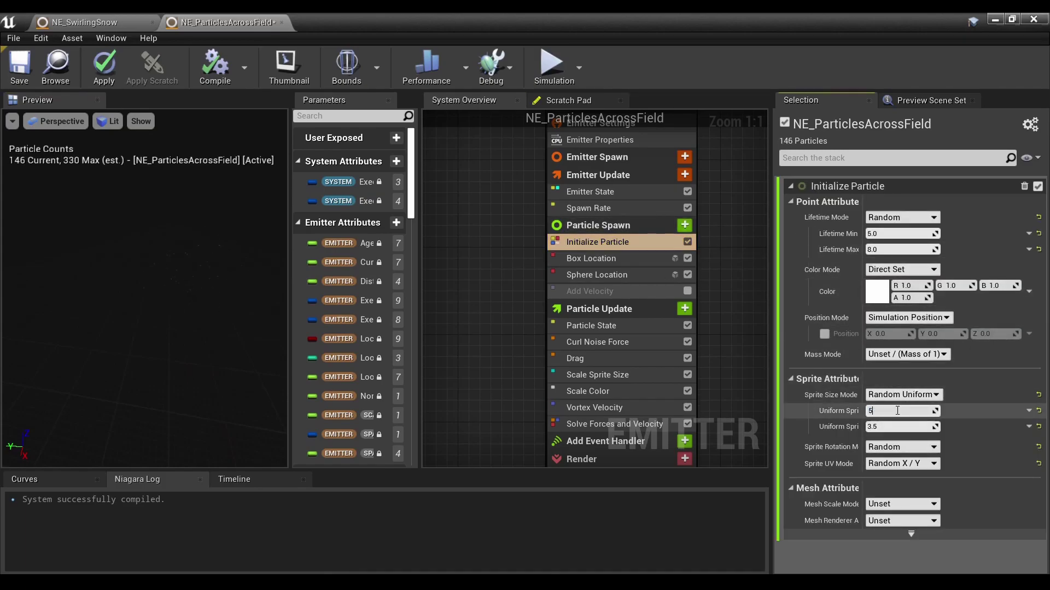
left_click(906, 427)
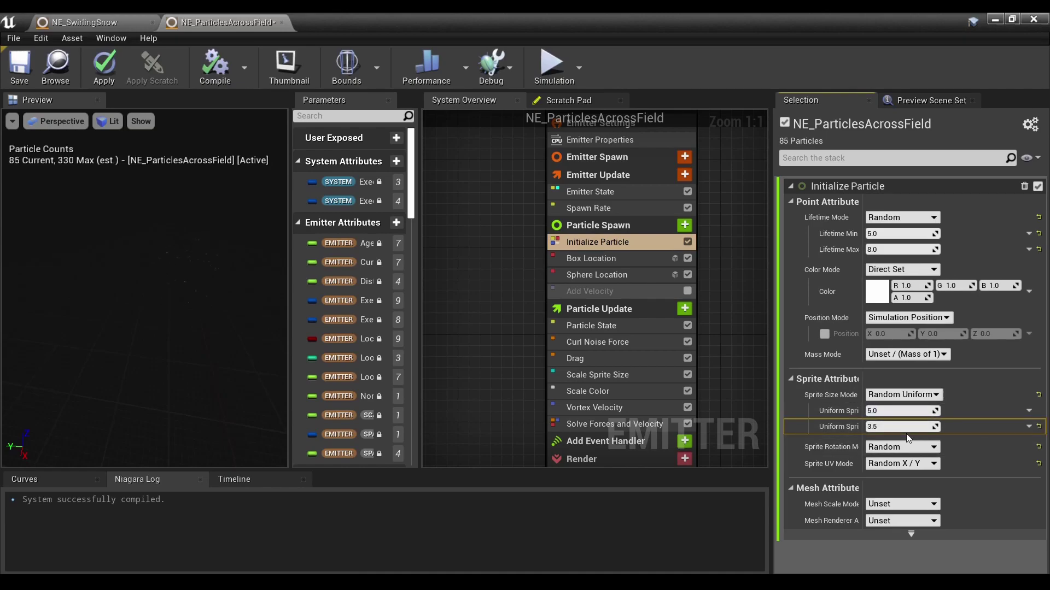
type("8")
key("Return")
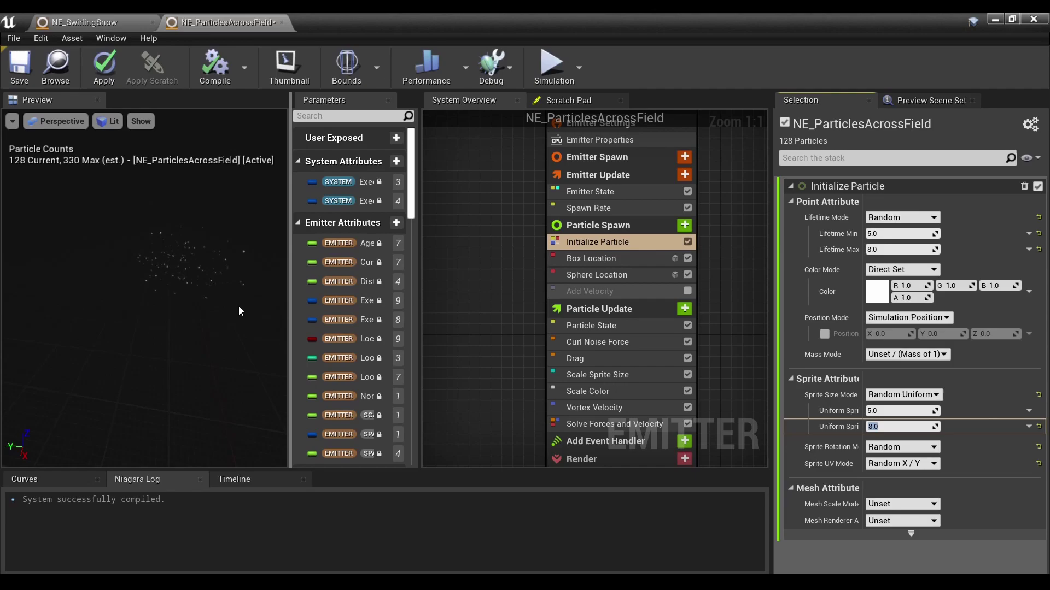
scroll(168, 285, "up", 5)
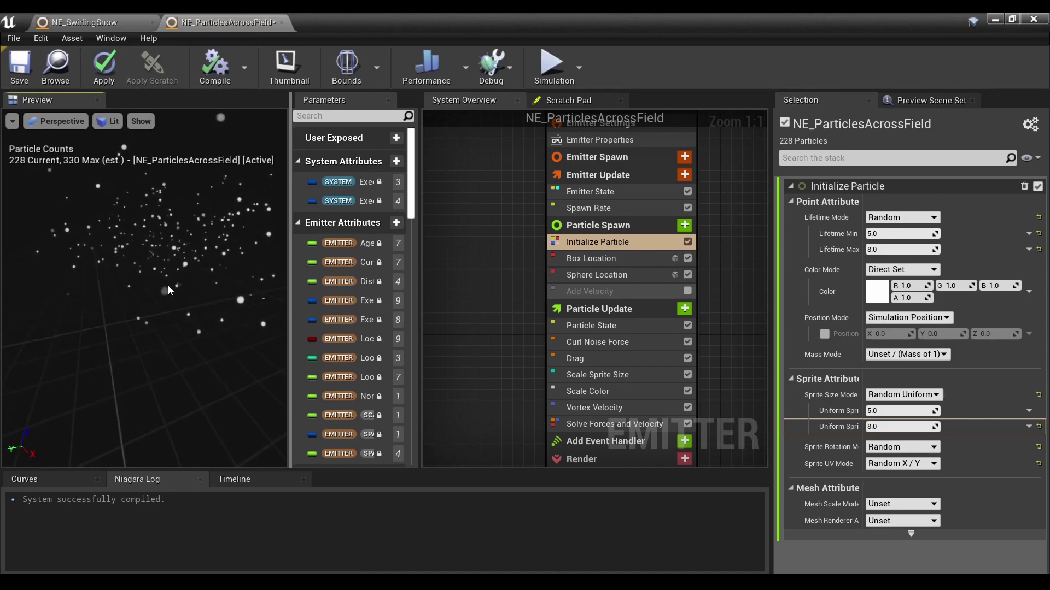
left_click_drag(176, 258, 176, 328)
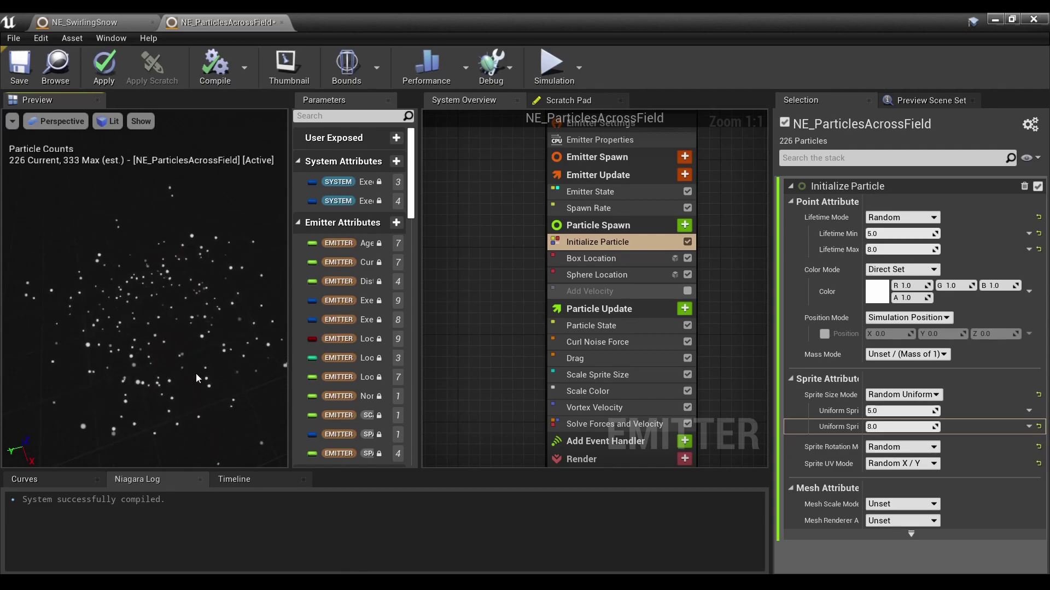
Enable Vortex Velocity's influence falloff and re-enable the Add Velocity module
left_click(634, 405)
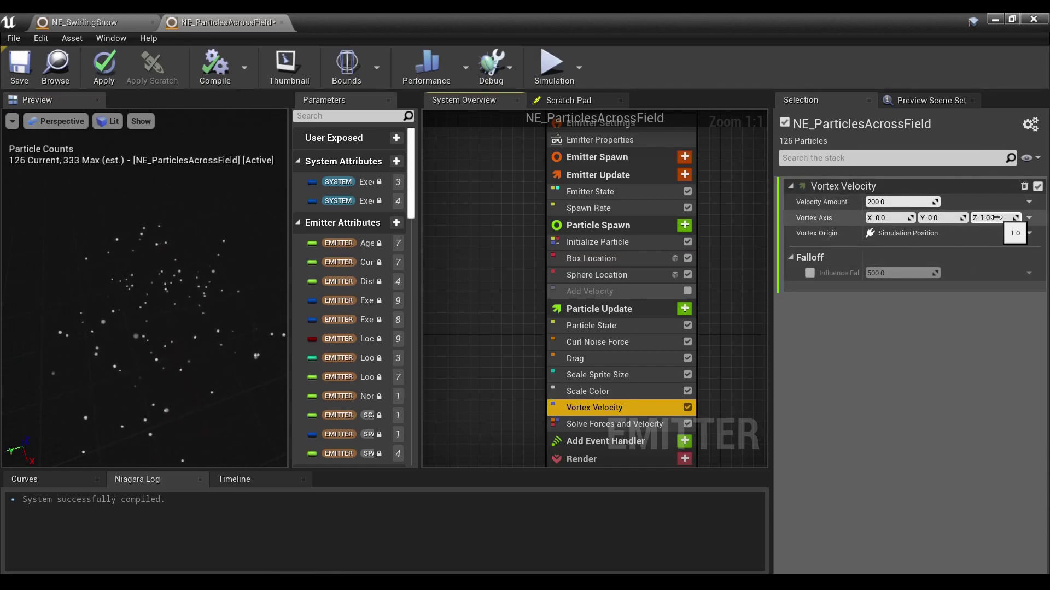
left_click(809, 273)
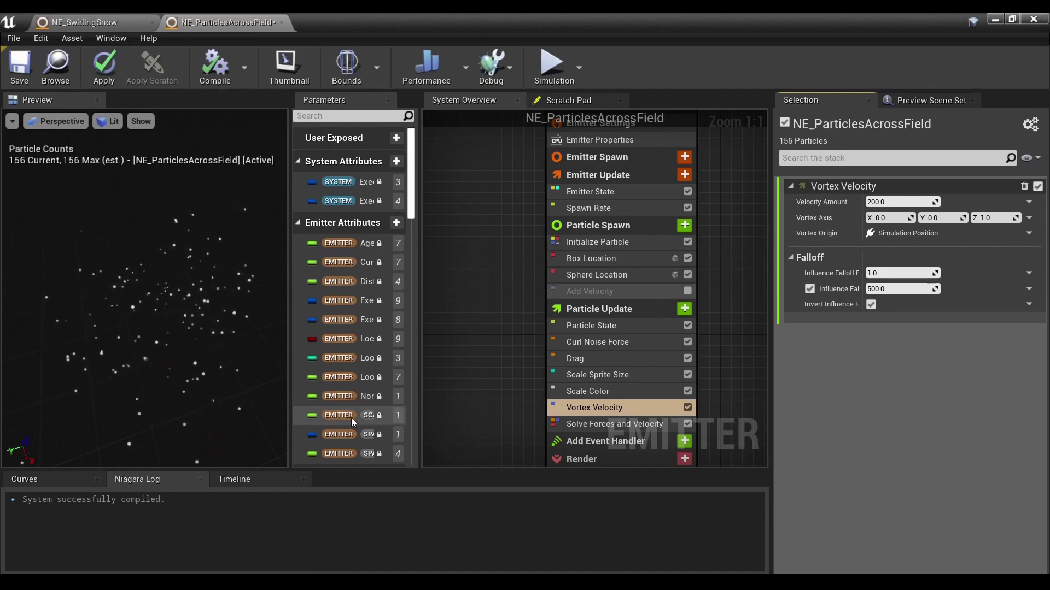
left_click(687, 291)
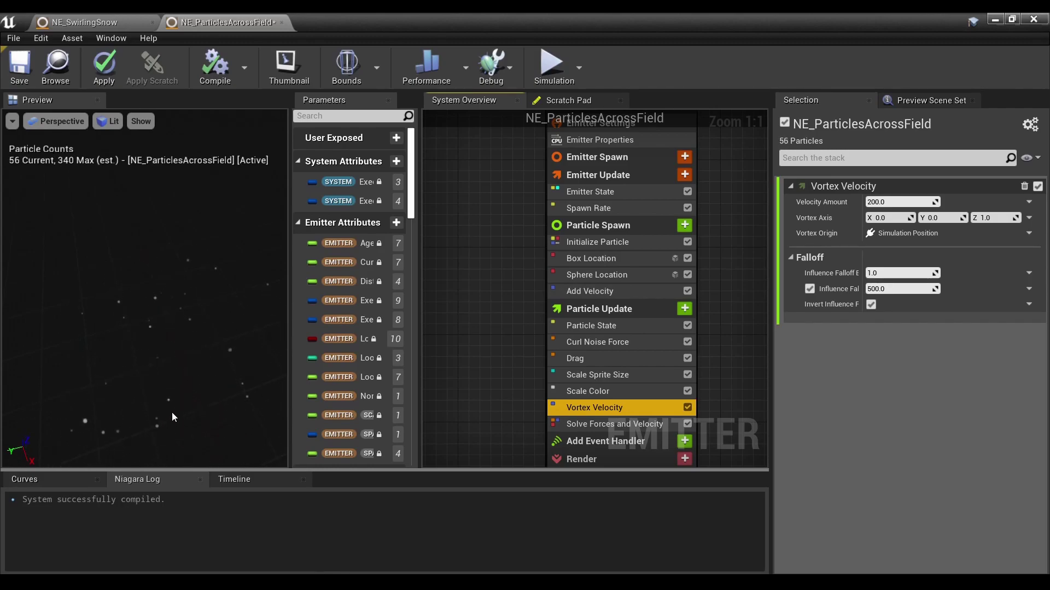
Change the Vortex Velocity's Velocity Amount from 200 to 300
left_click_drag(172, 412, 172, 442)
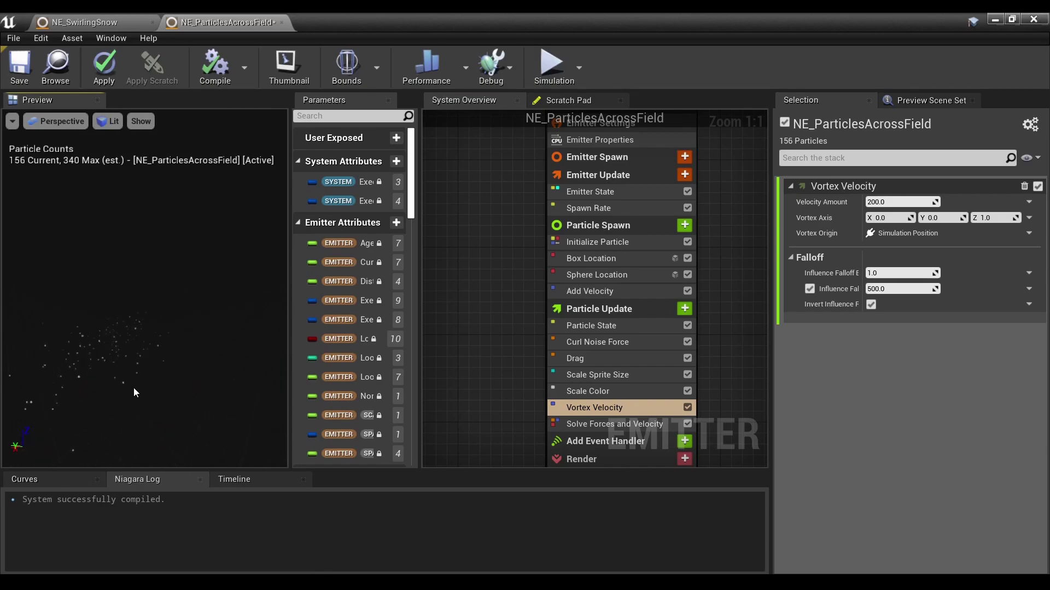
mouse_move(133, 388)
left_mouse_down()
mouse_move(169, 389)
mouse_move(116, 390)
left_mouse_up()
left_click_drag(116, 390, 136, 390)
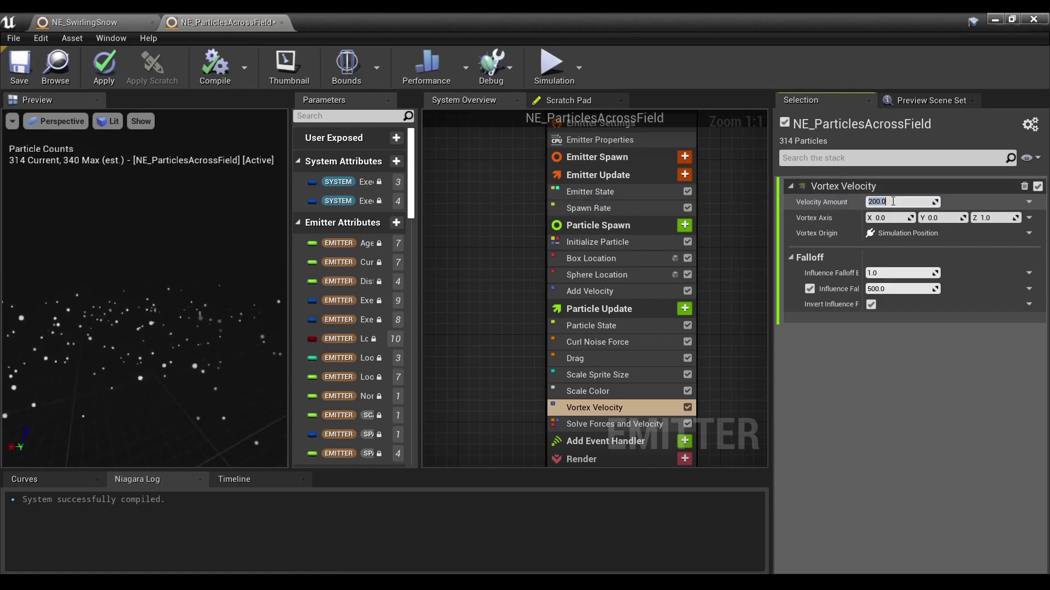
type("300")
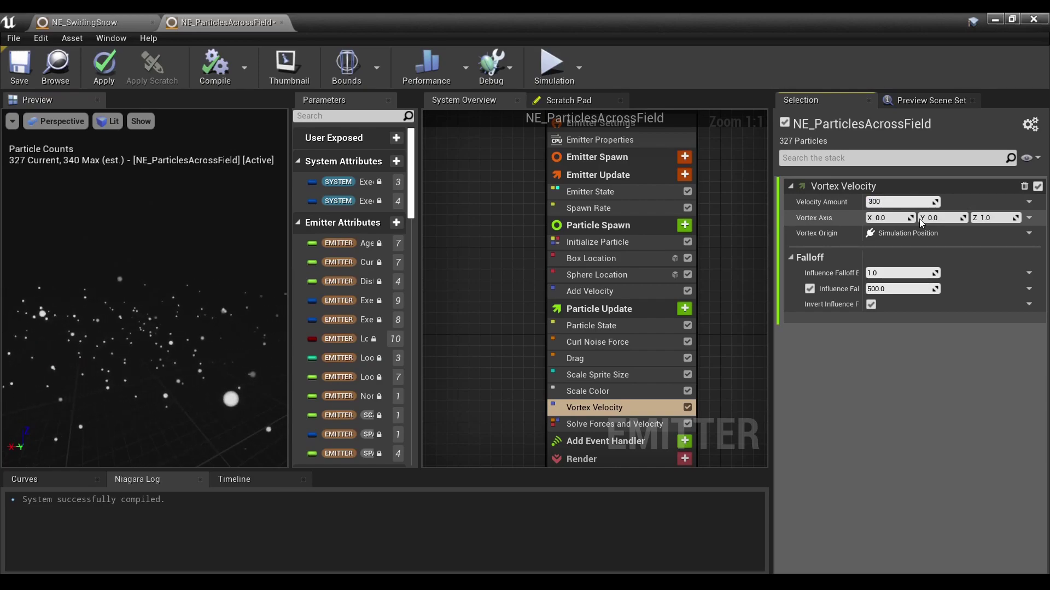
key("Return")
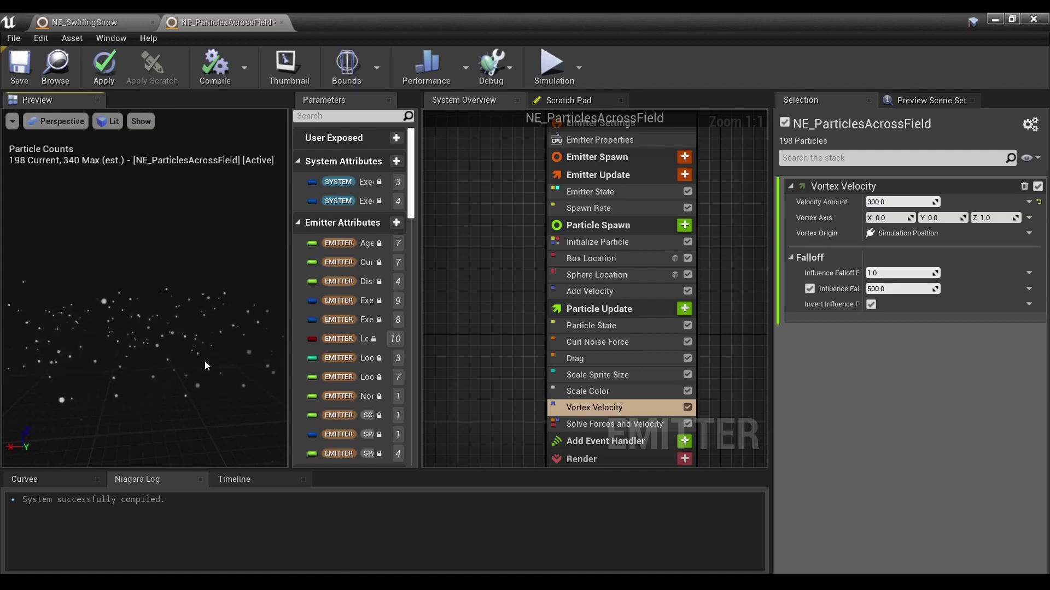
Set the Add Velocity module's Velocity X to 300
left_click(599, 296)
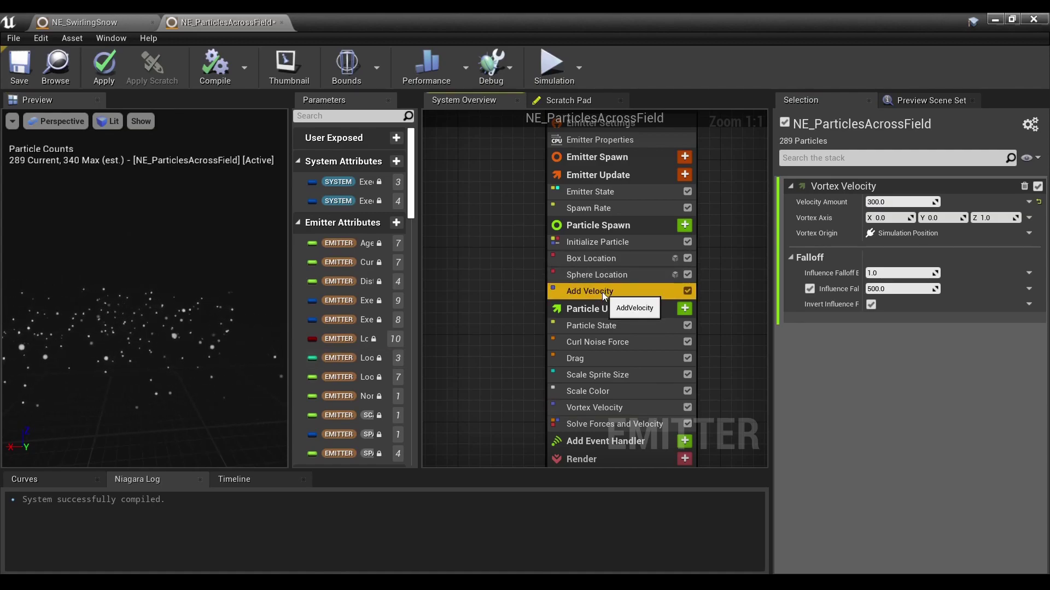
left_click(883, 202)
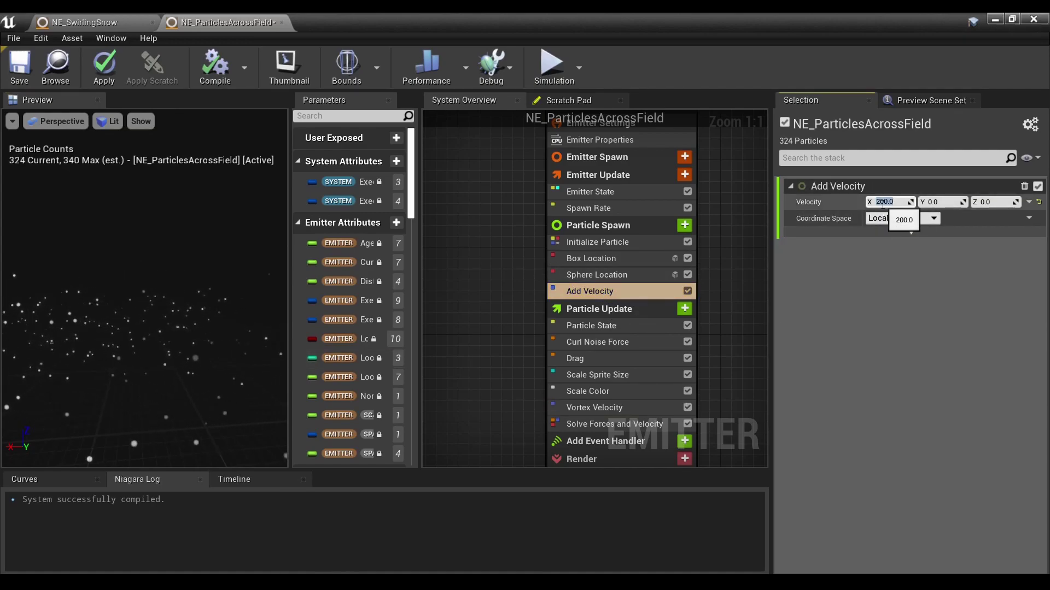
type("30")
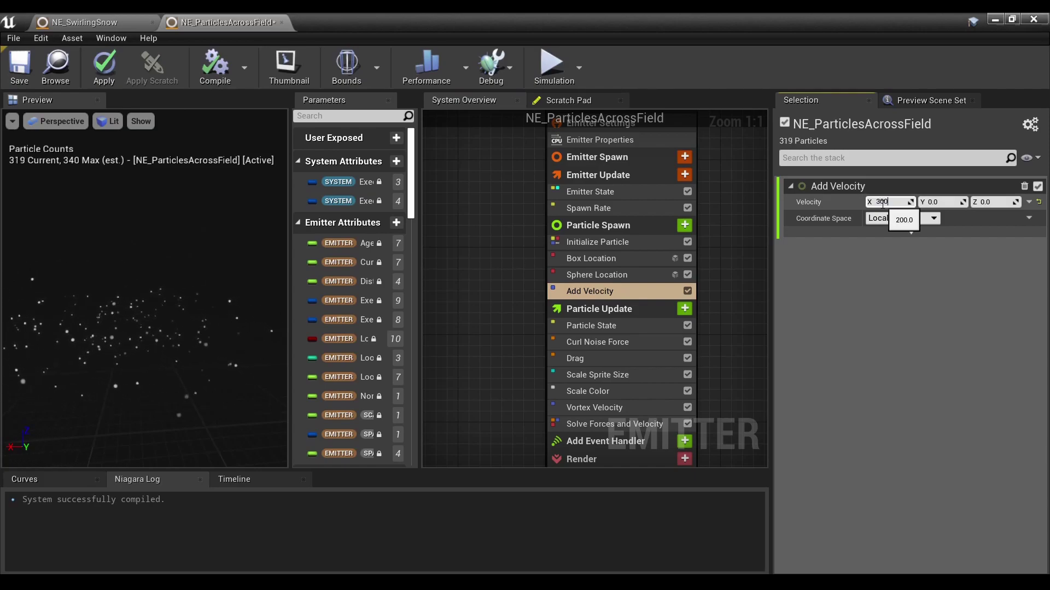
type("0")
key("Return")
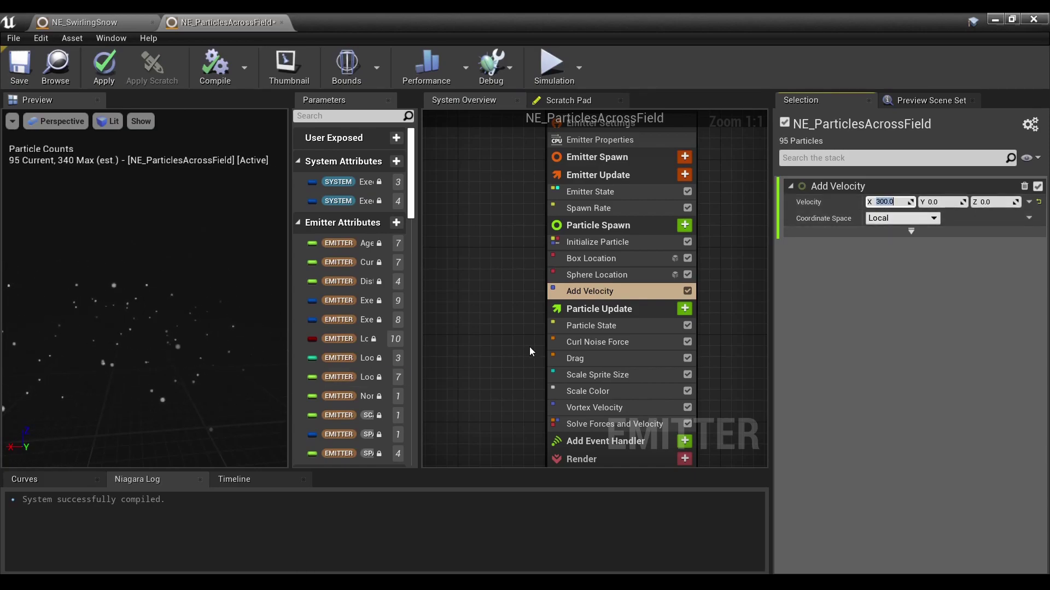
Disable the Drag module in Particle Update
left_click(586, 360)
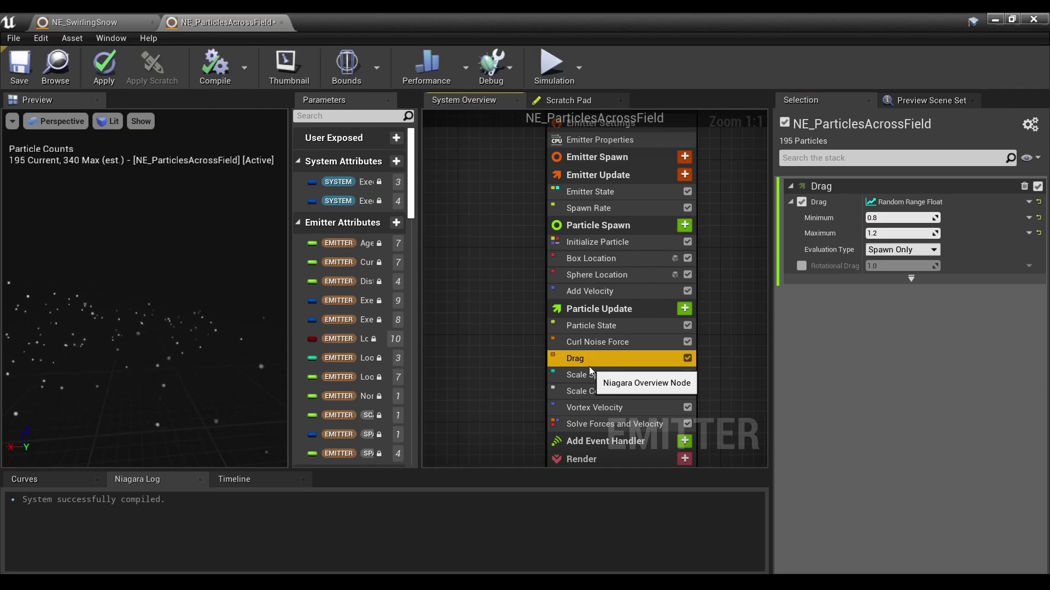
left_click(687, 359)
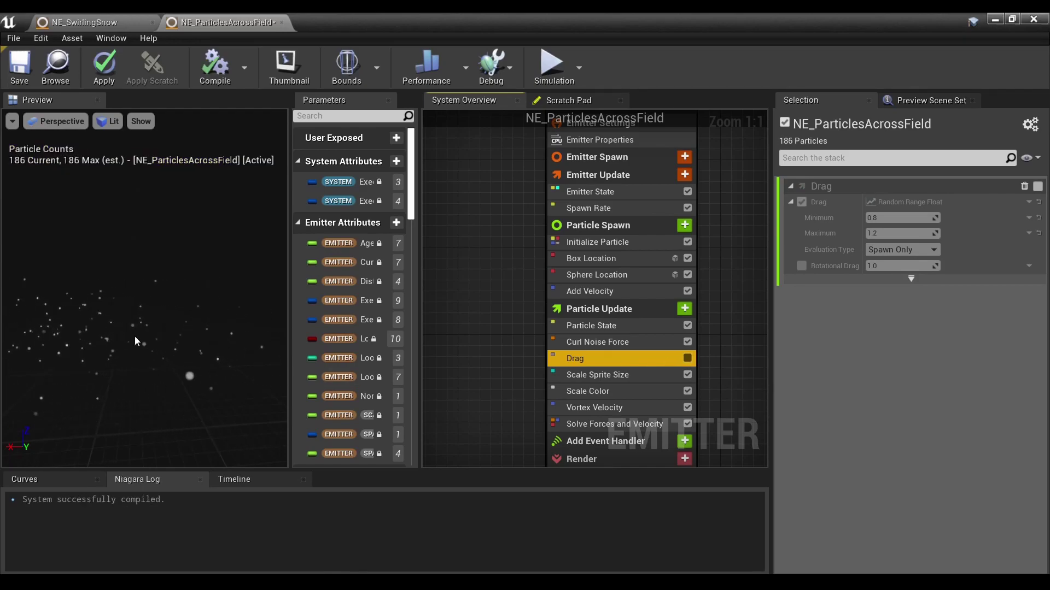
left_click_drag(128, 346, 162, 334)
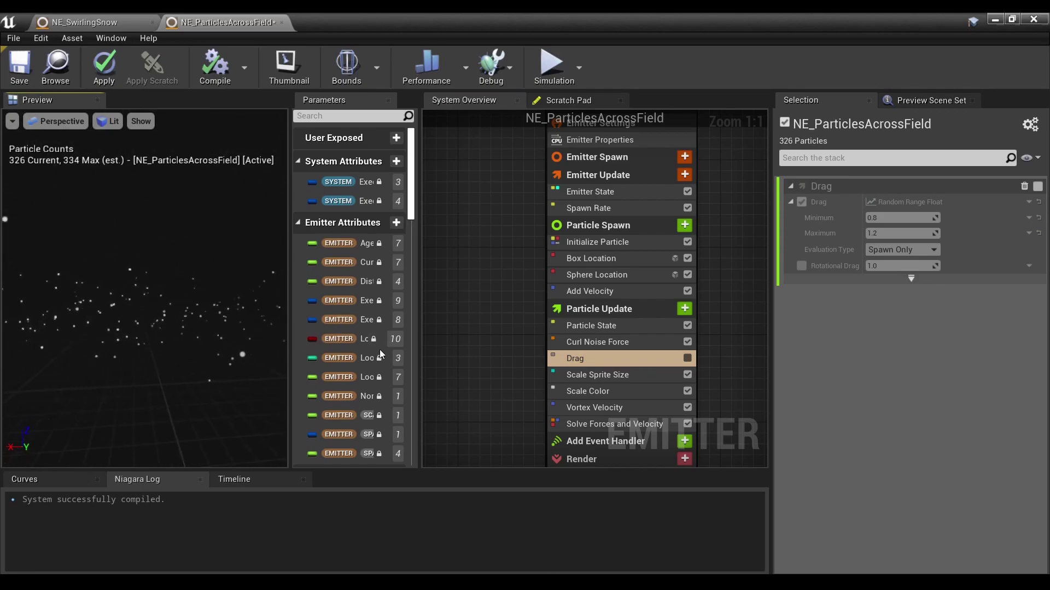
Set the emitter's Spawn Rate to 2000
left_click(596, 208)
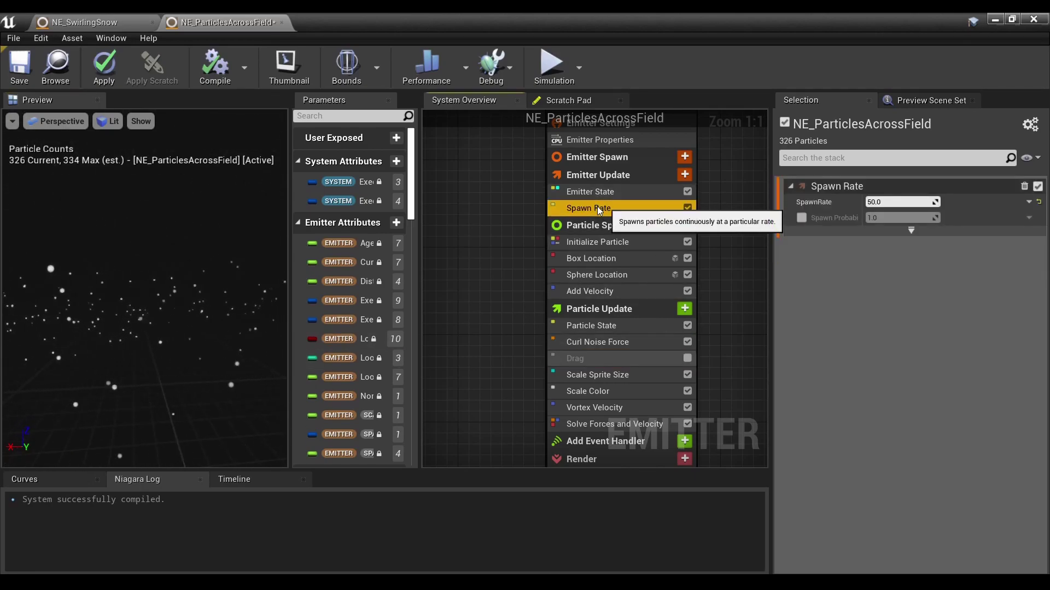
left_click(881, 202)
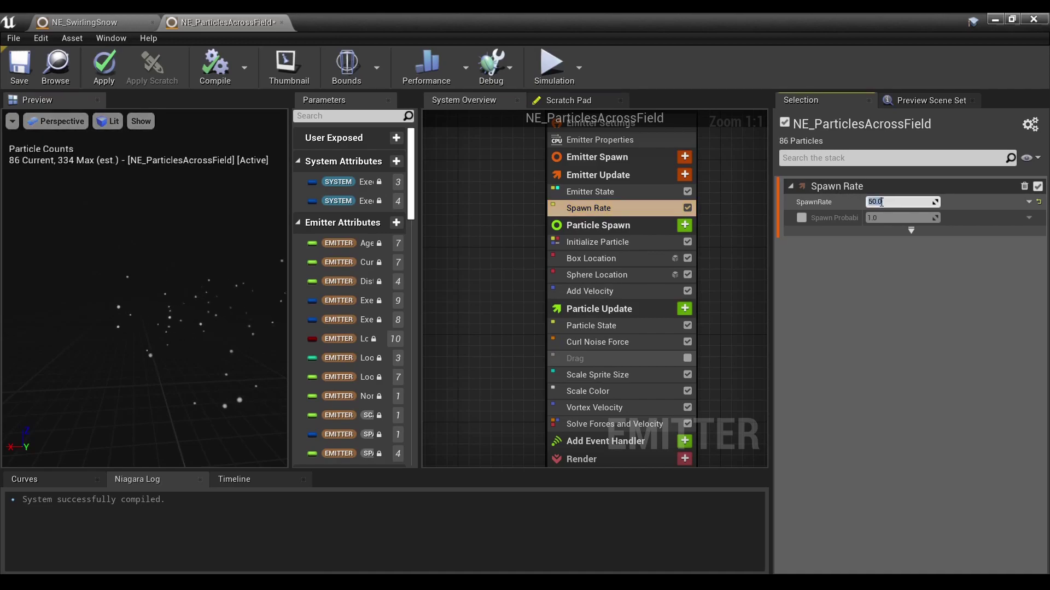
type("2000")
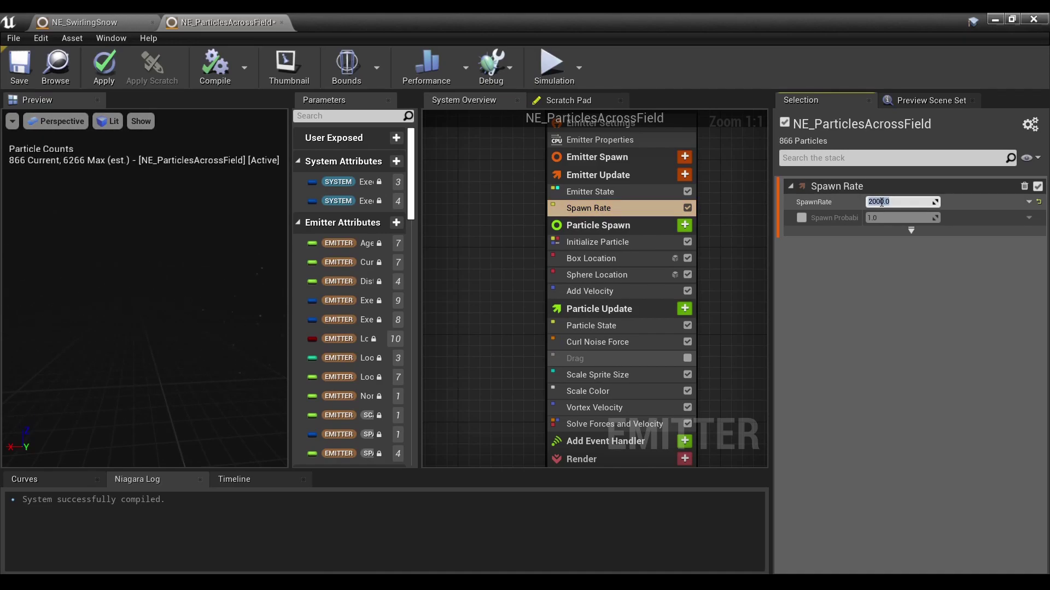
key("Return")
left_click_drag(257, 365, 232, 329)
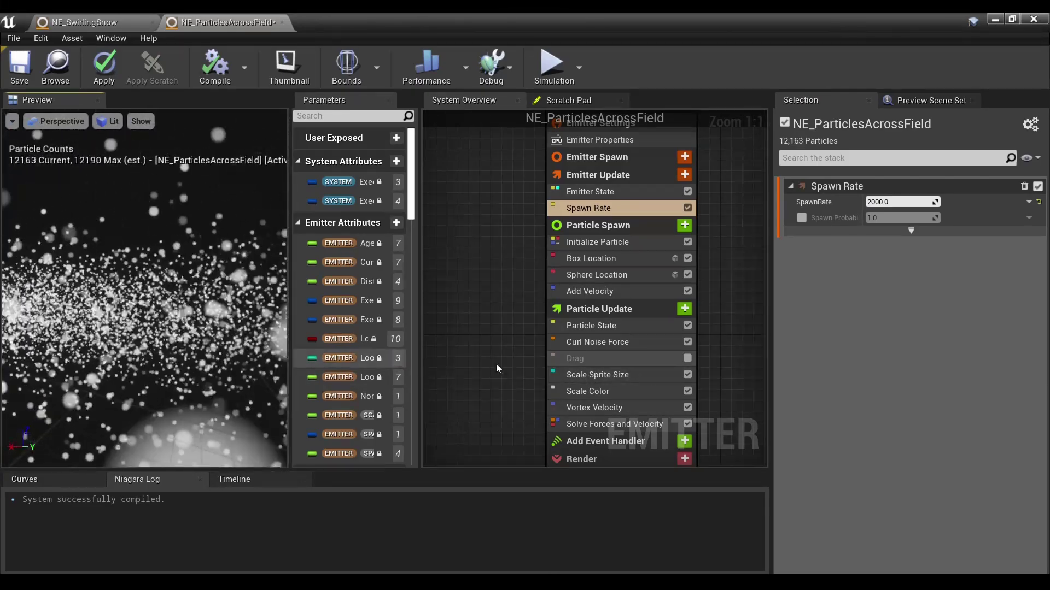
Set Initialize Particle's uniform sprite size minimum to 1 and maximum to 3
left_click(628, 244)
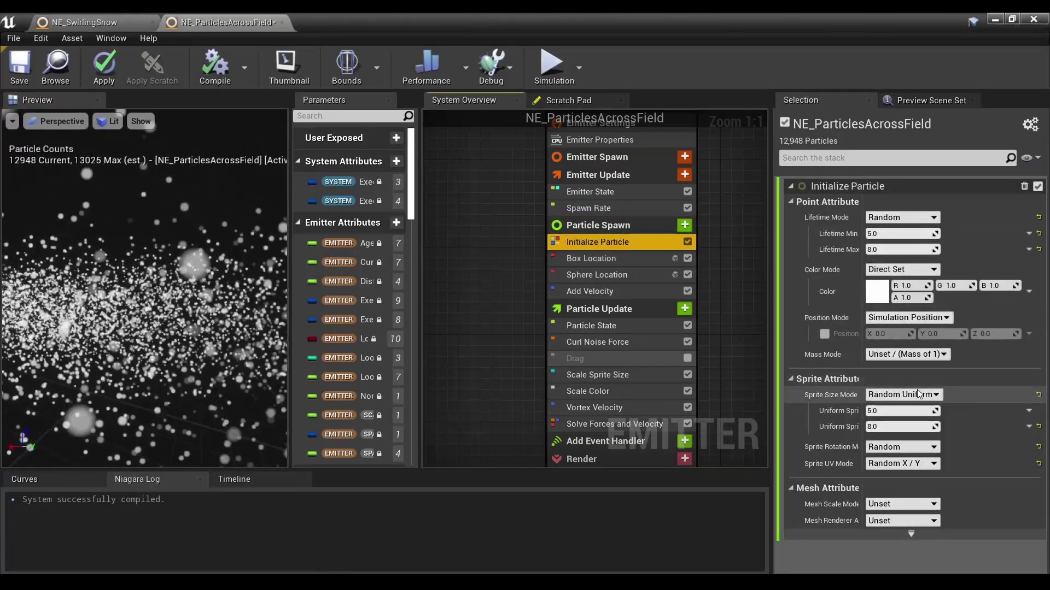
left_click(897, 412)
type("1")
key("Return")
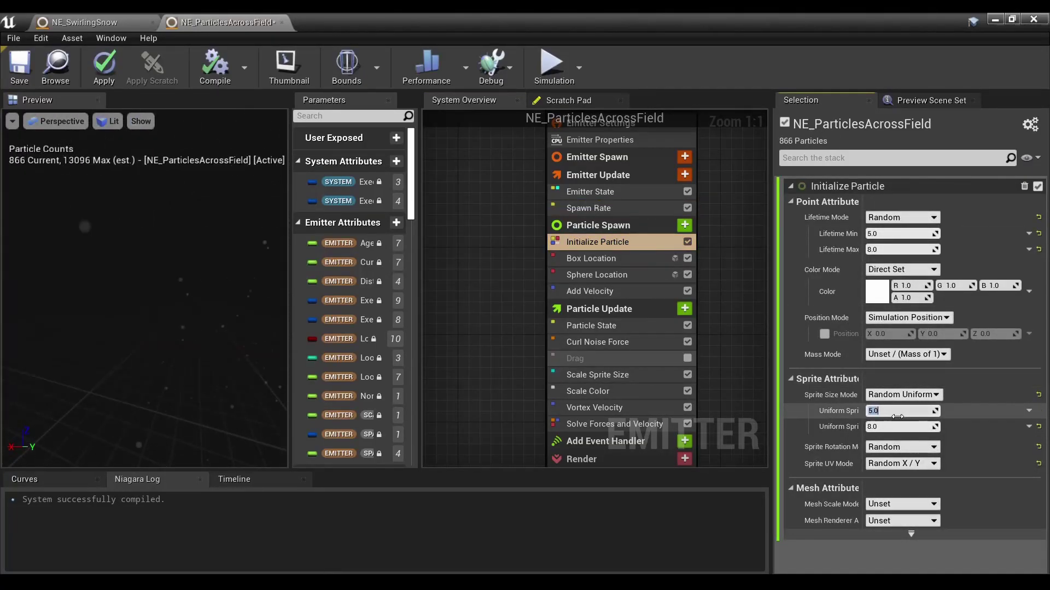
left_click(900, 427)
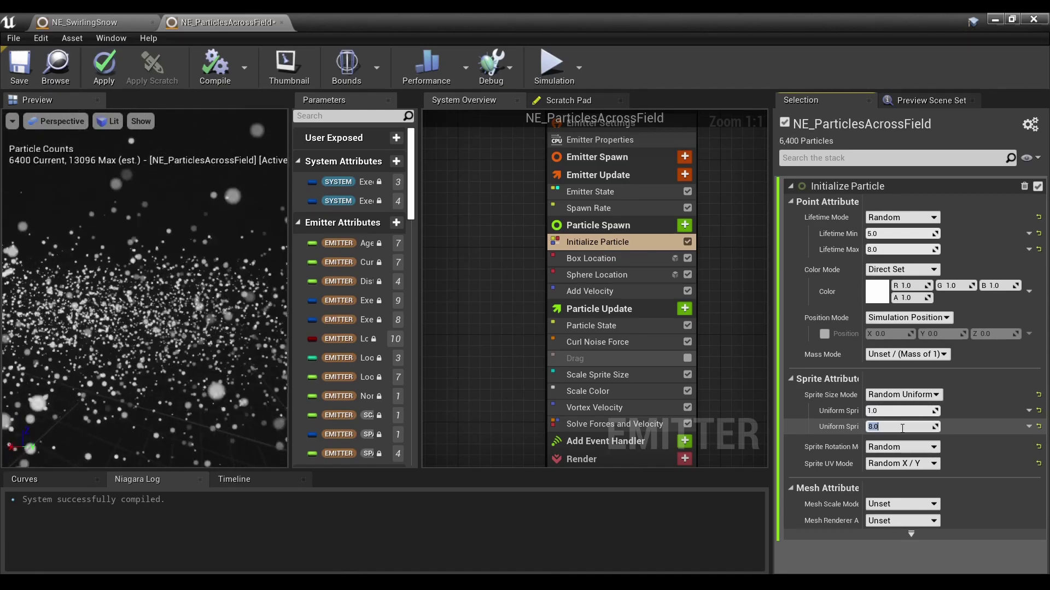
type("3")
key("Return")
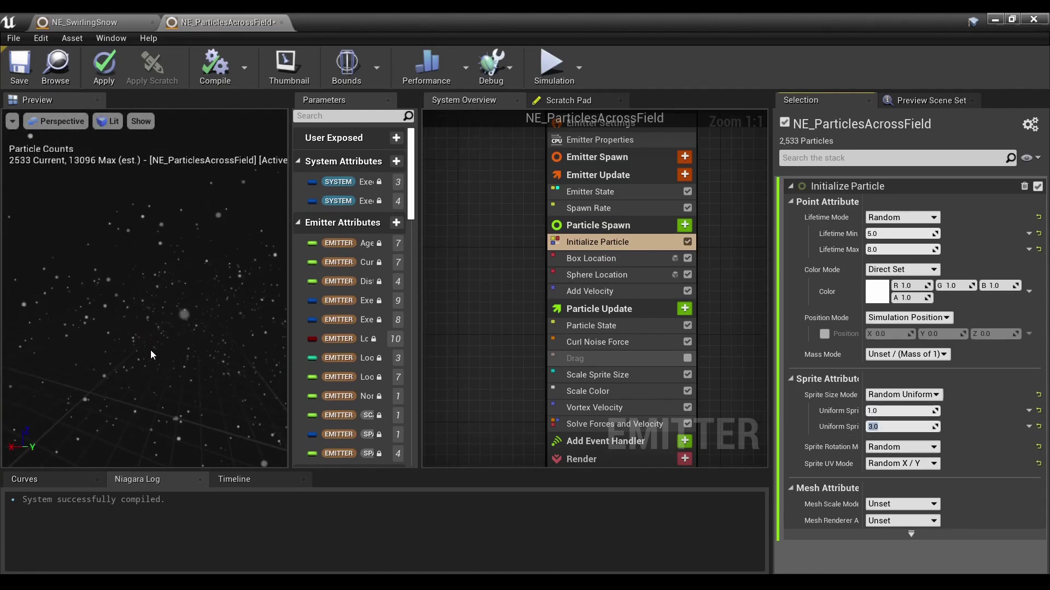
Set Add Velocity's X value to 150 and re-enable the Drag module
left_click(638, 287)
left_click(889, 202)
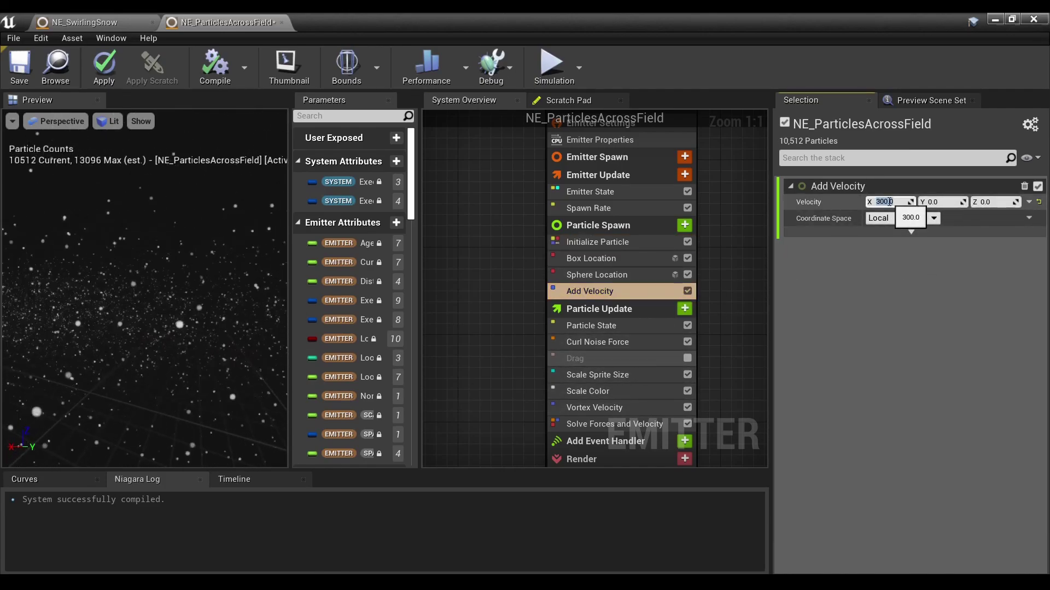
type("150")
key("Return")
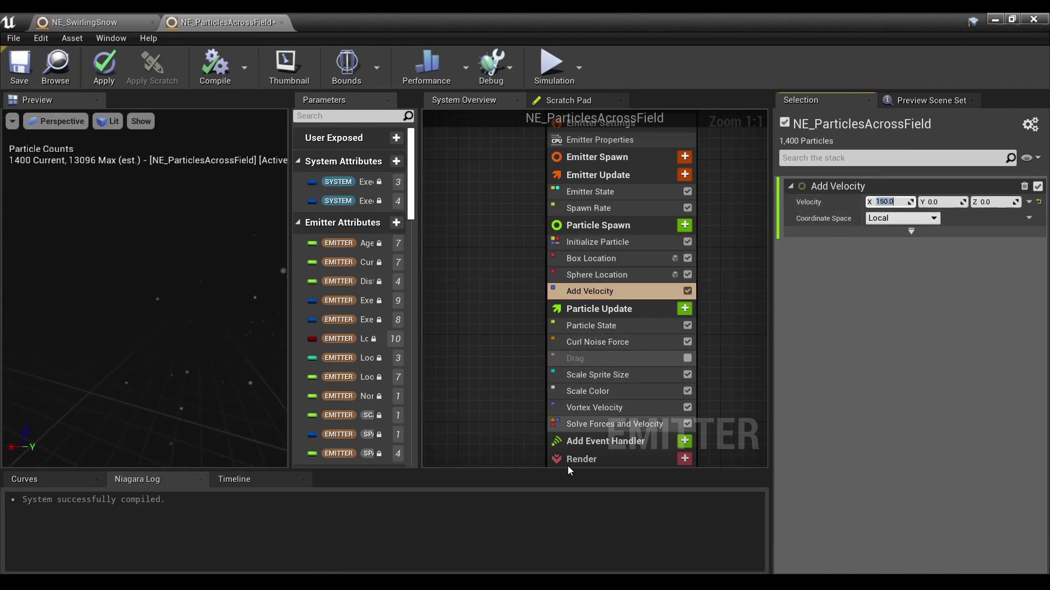
left_click(686, 358)
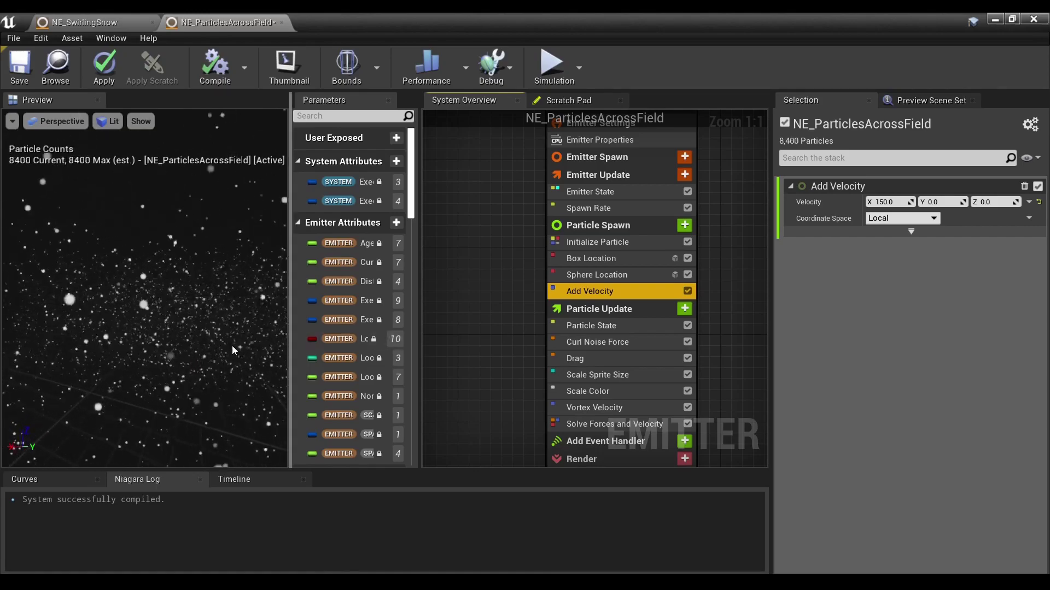
left_click(637, 363)
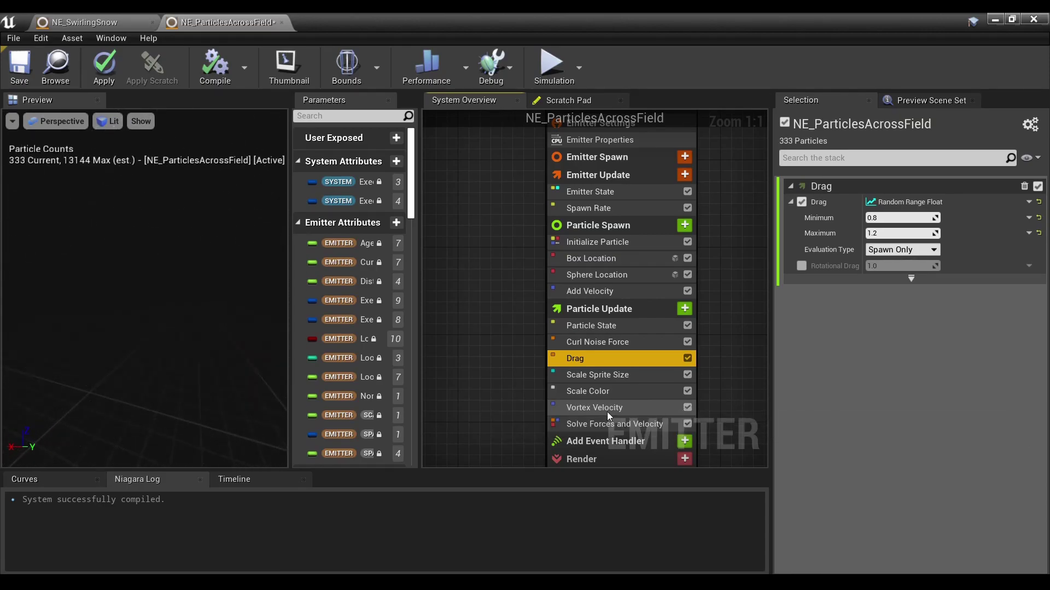
Lower Vortex Velocity's Velocity Amount to 150
left_click(581, 408)
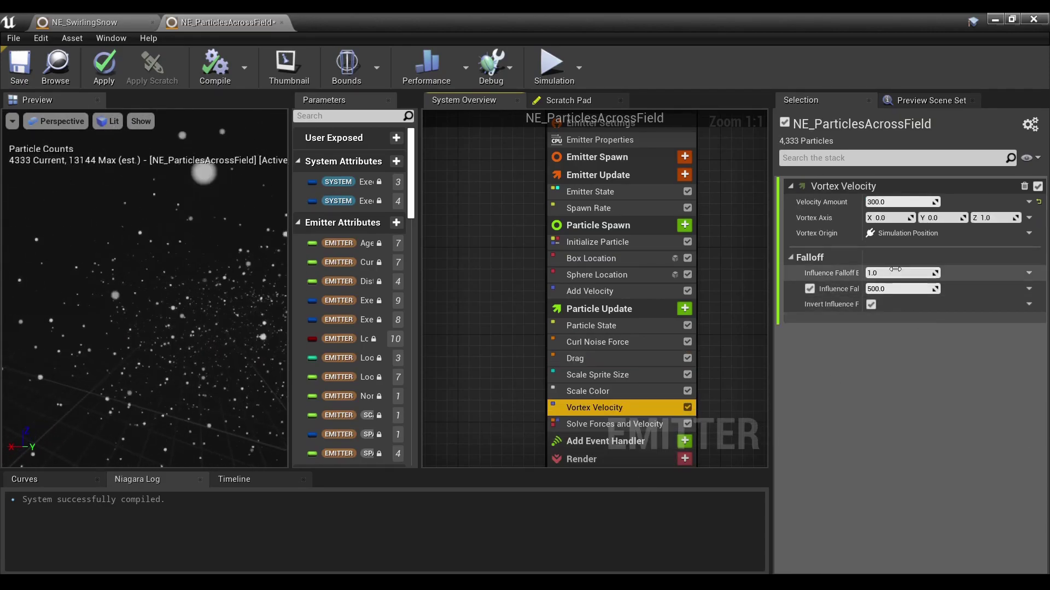
left_click(909, 203)
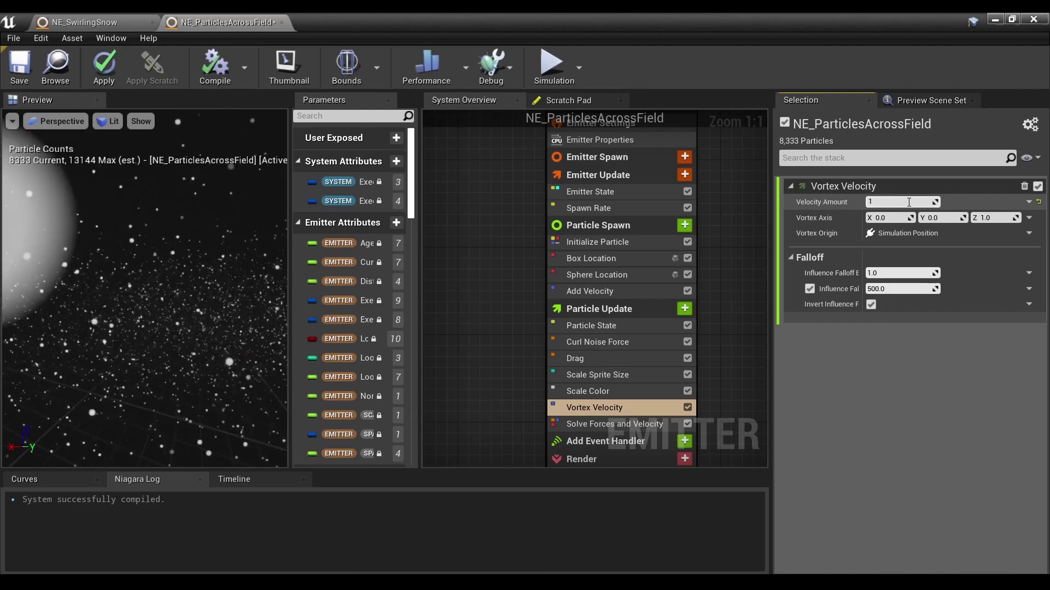
type("150")
key("Return")
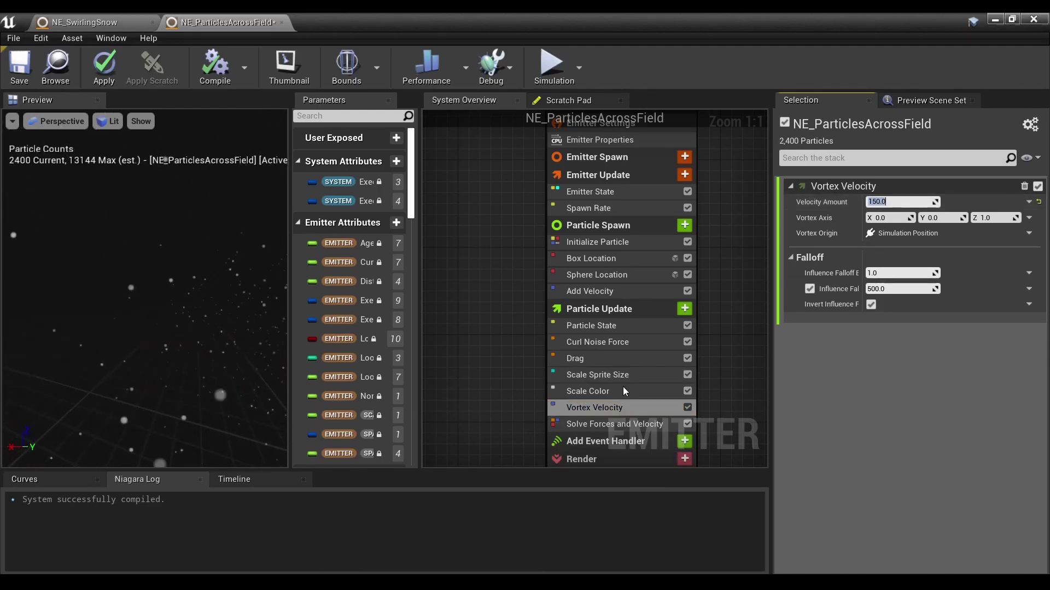
scroll(518, 342, "down", 1)
scroll(590, 349, "down", 1)
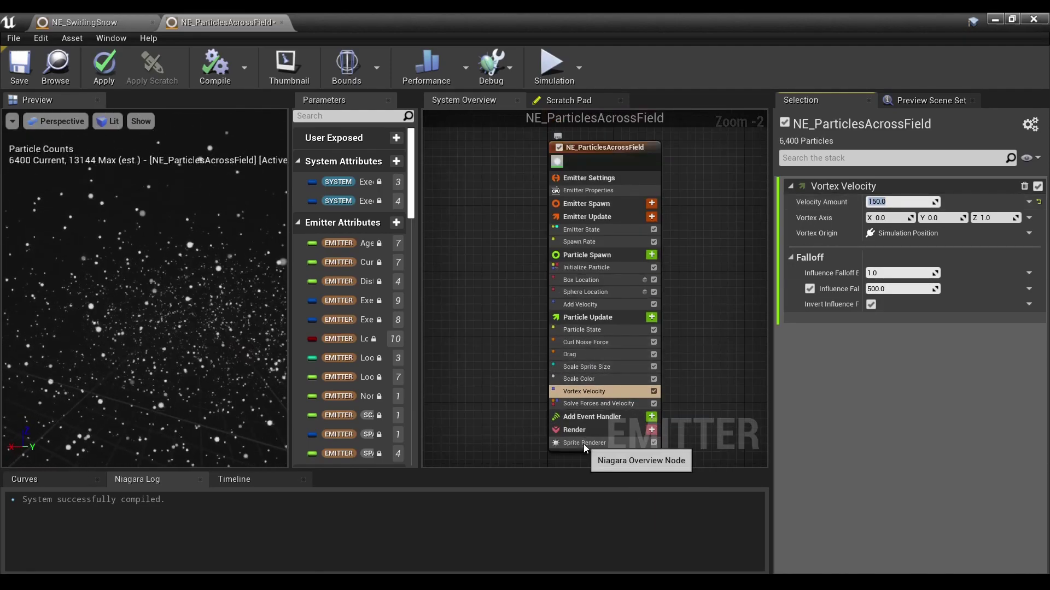
Disable the Sprite Renderer
left_click(583, 442)
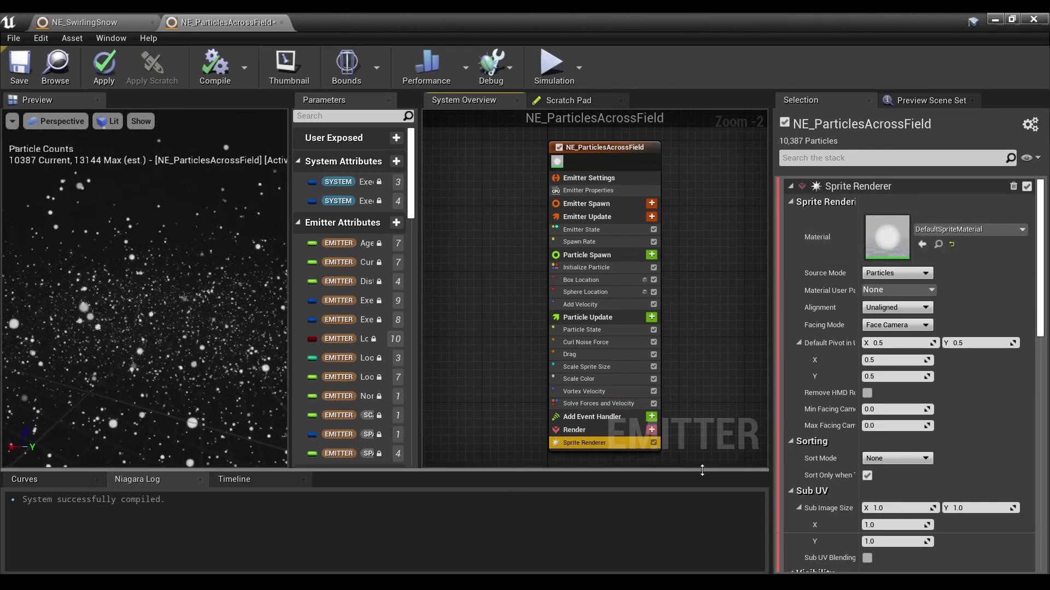
scroll(656, 441, "up", 2)
left_click(653, 443)
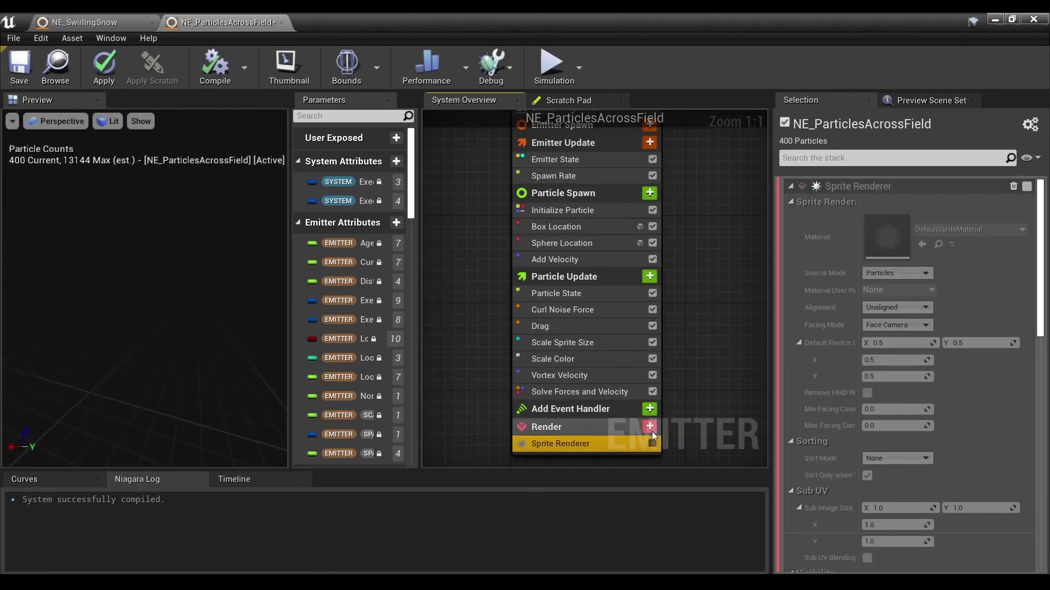
Add a Mesh Renderer using the EditorSphere static mesh
left_click(649, 426)
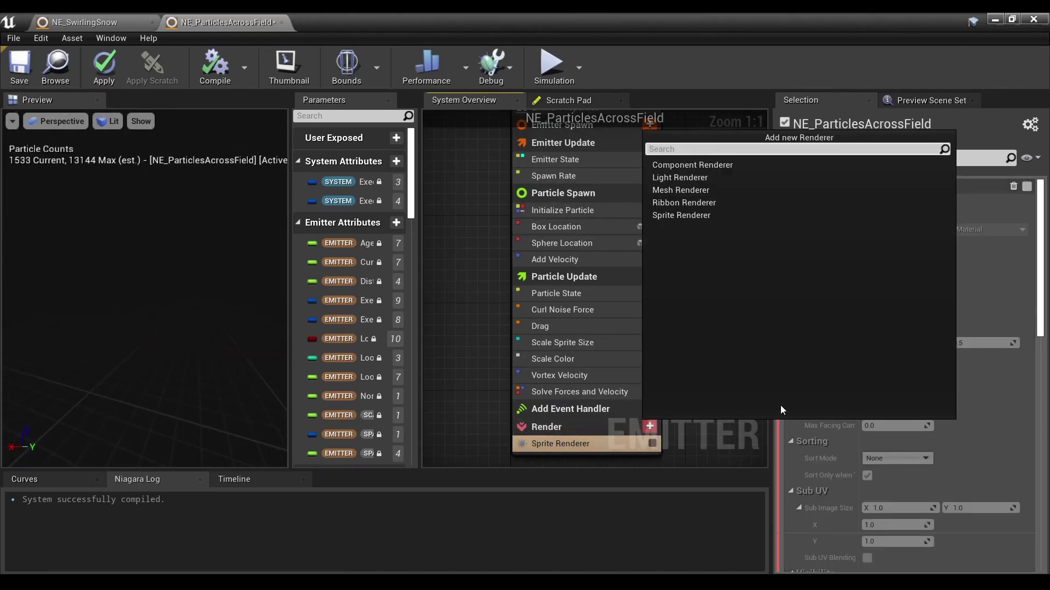
left_click(711, 191)
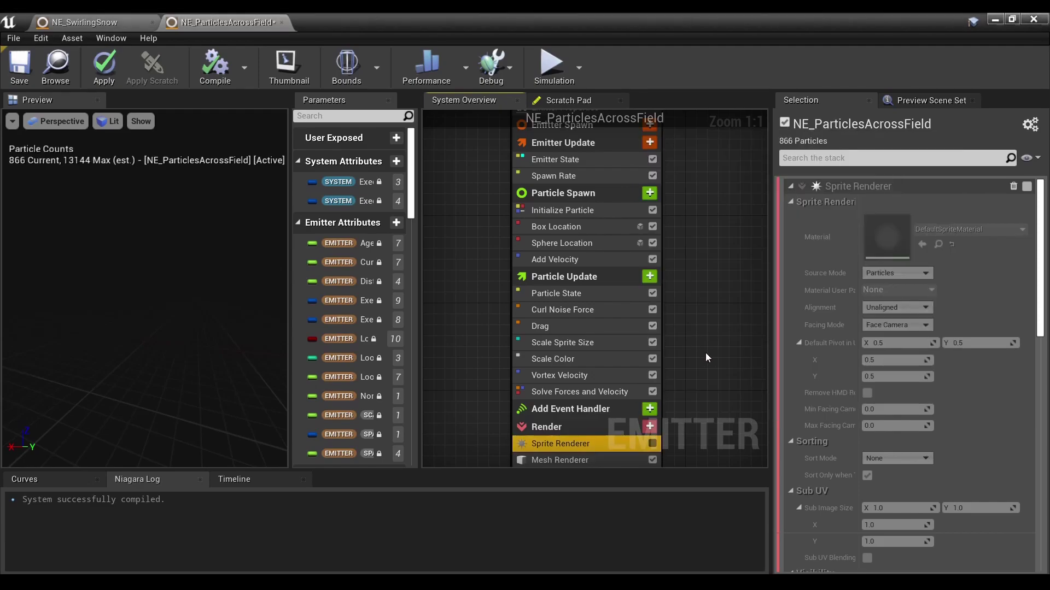
left_click(599, 462)
left_click(933, 249)
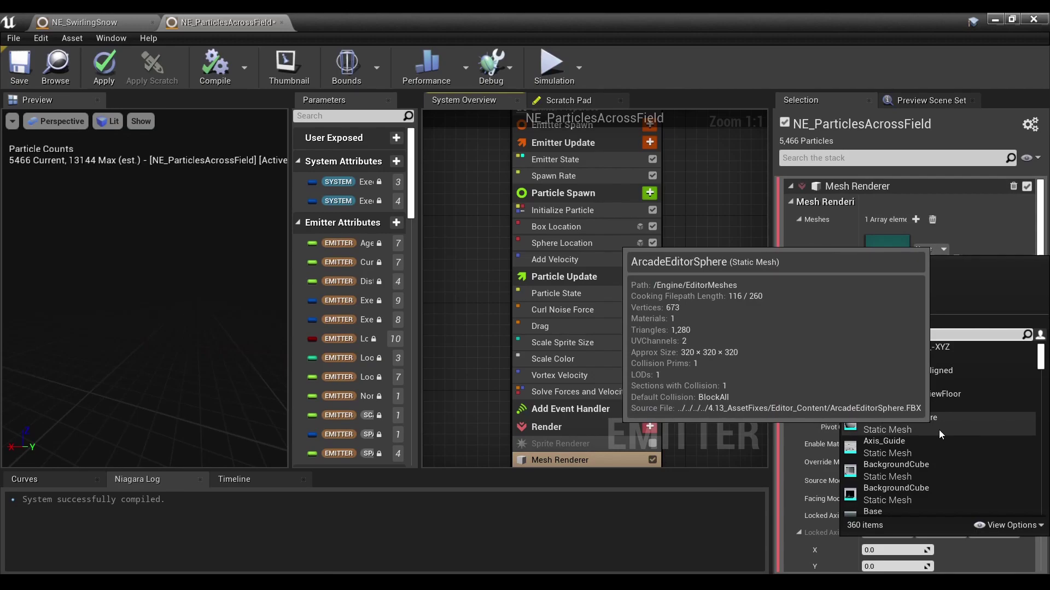
type("sphere")
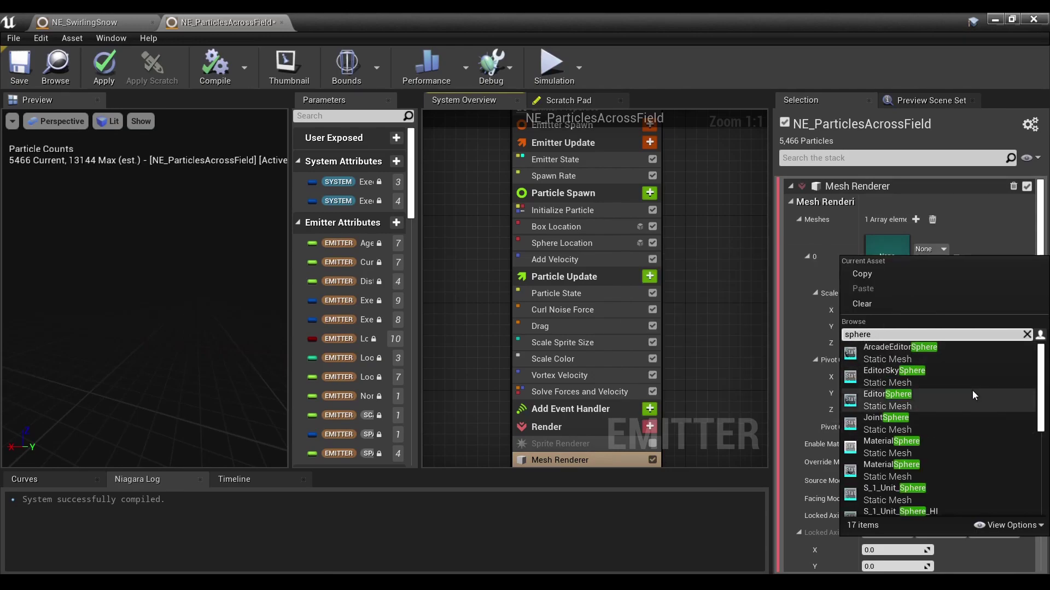
left_click(930, 401)
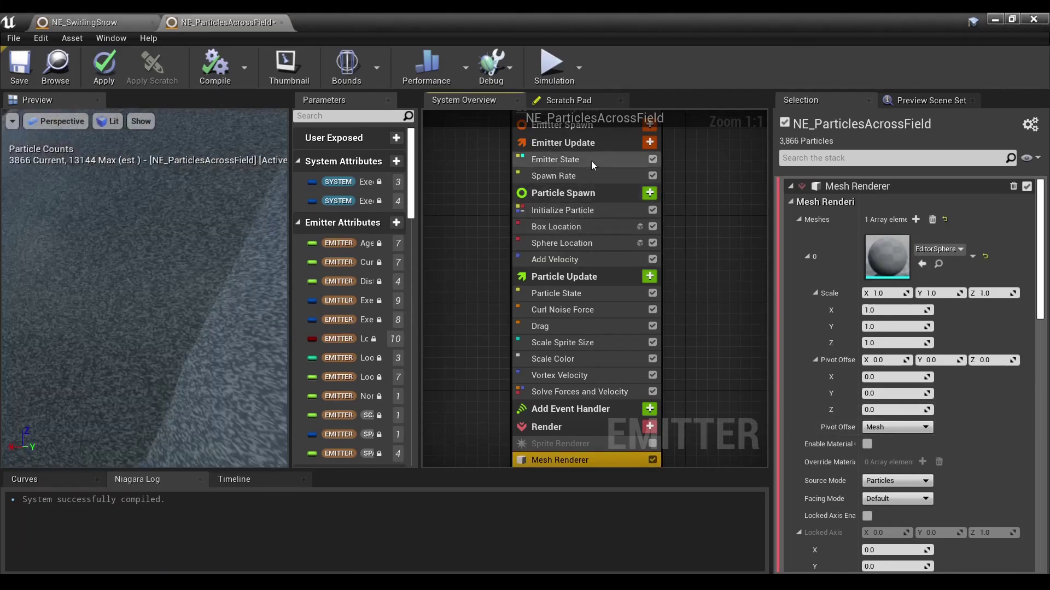
Set Spawn Rate to 20, then orbit the preview around the sphere cluster
left_click(582, 174)
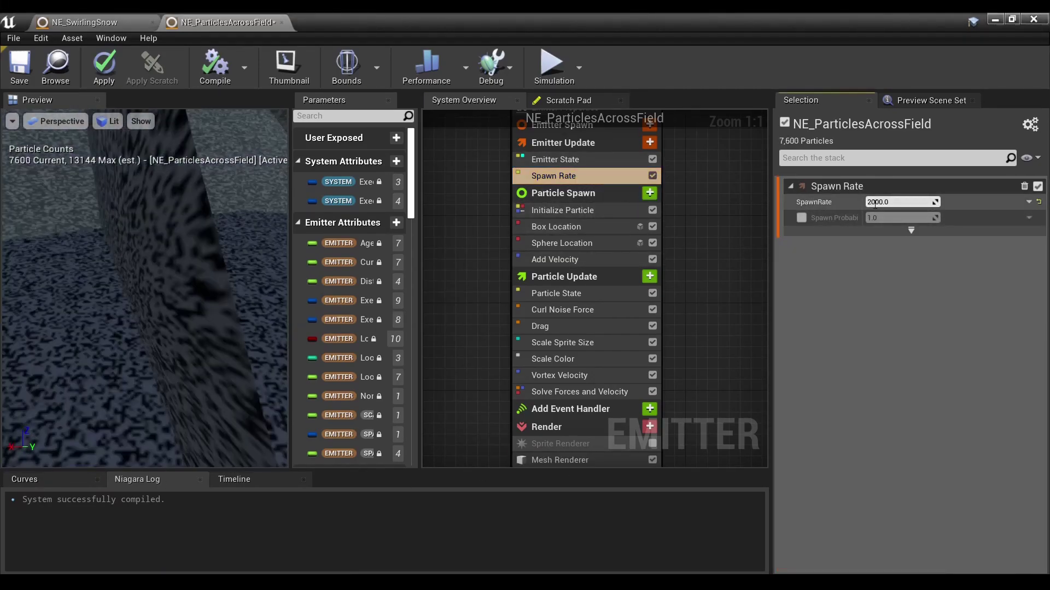
left_click(877, 201)
type("1")
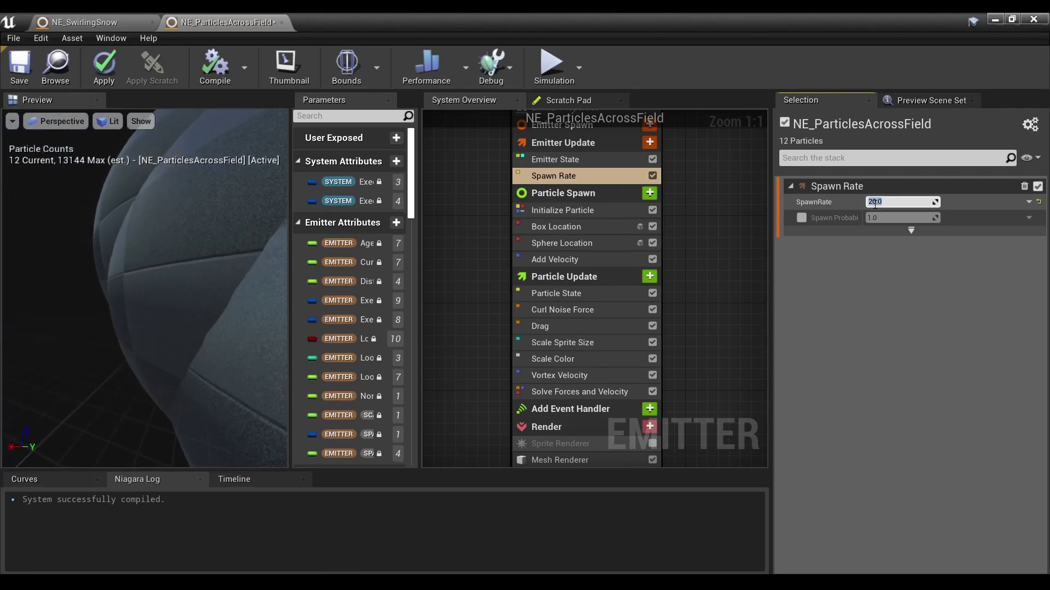
key("Return")
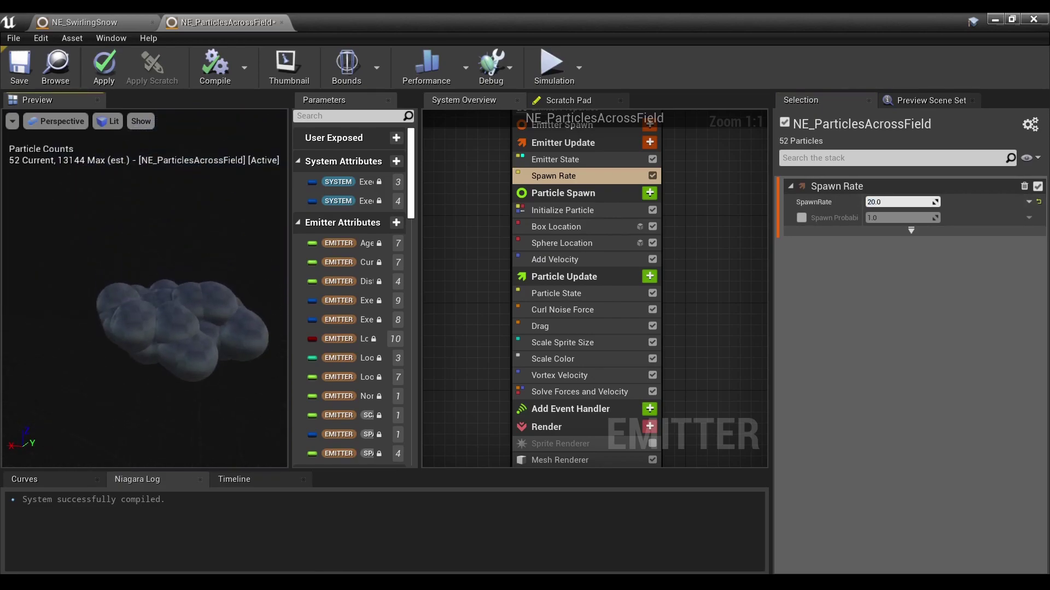
scroll(204, 298, "up", 5)
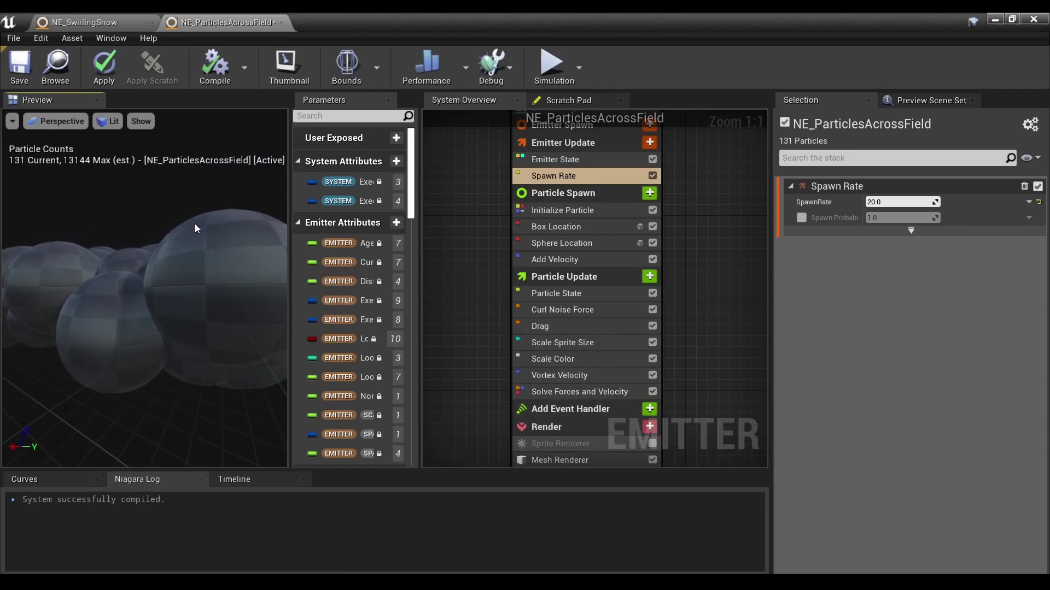
mouse_move(194, 224)
left_mouse_down()
mouse_move(230, 228)
mouse_move(199, 231)
left_mouse_up()
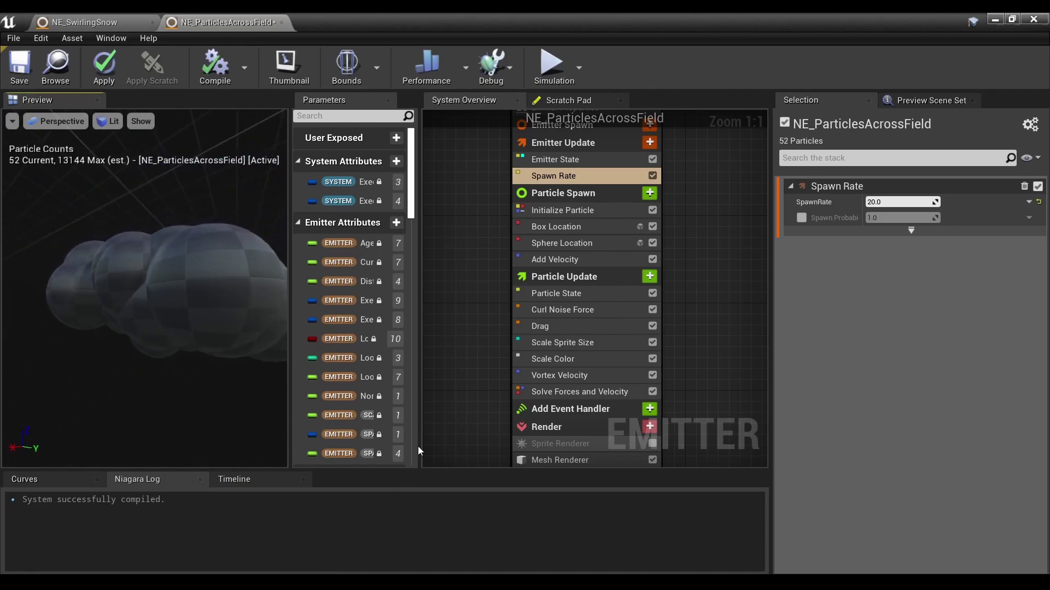